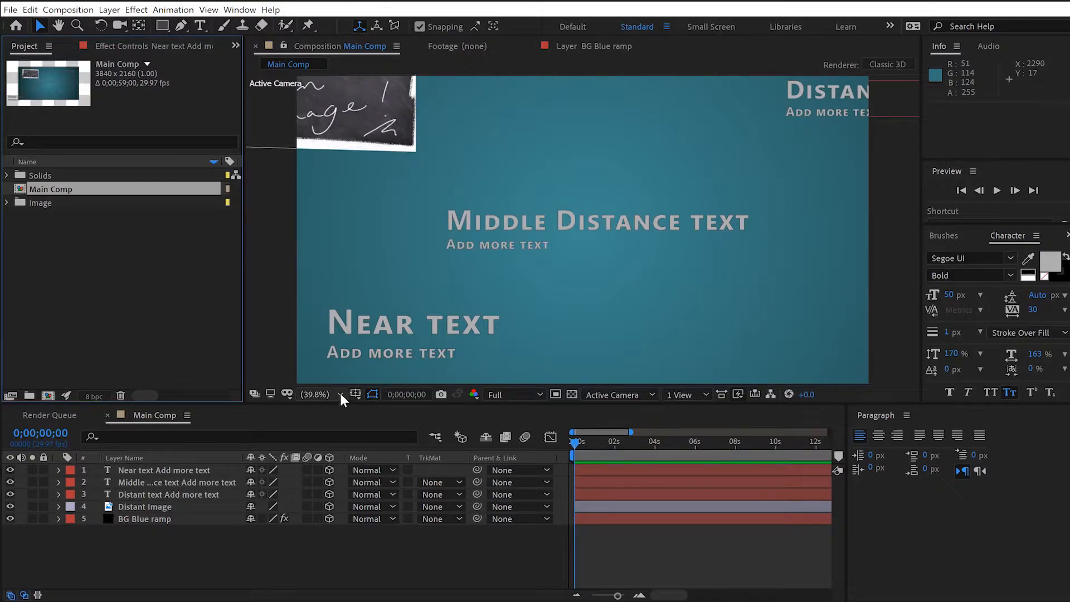
Review the composition settings of Main Comp without changing anything.
right_click(72, 188)
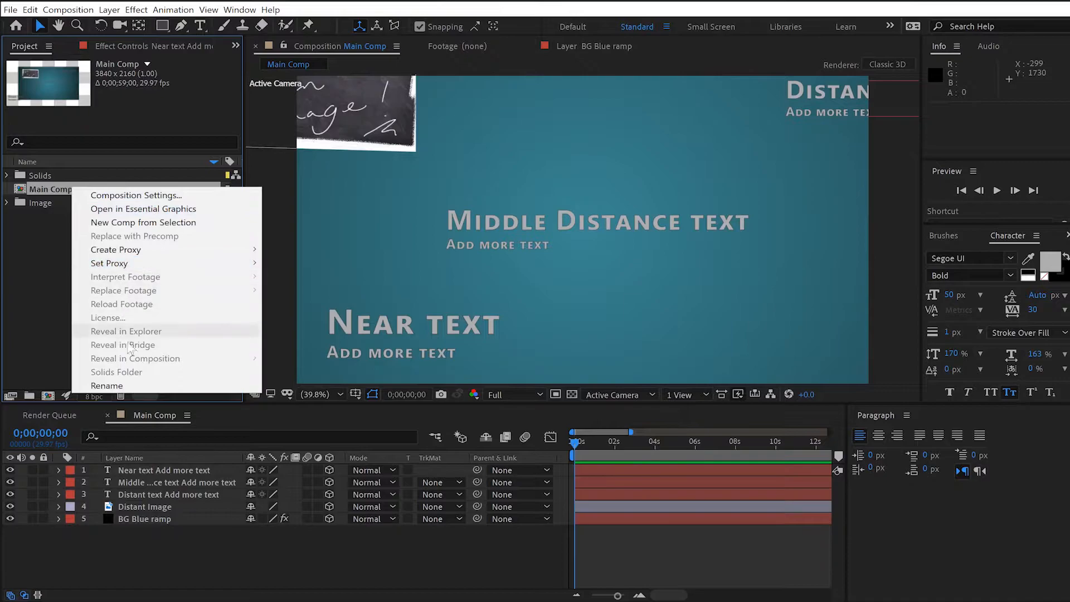
click(148, 196)
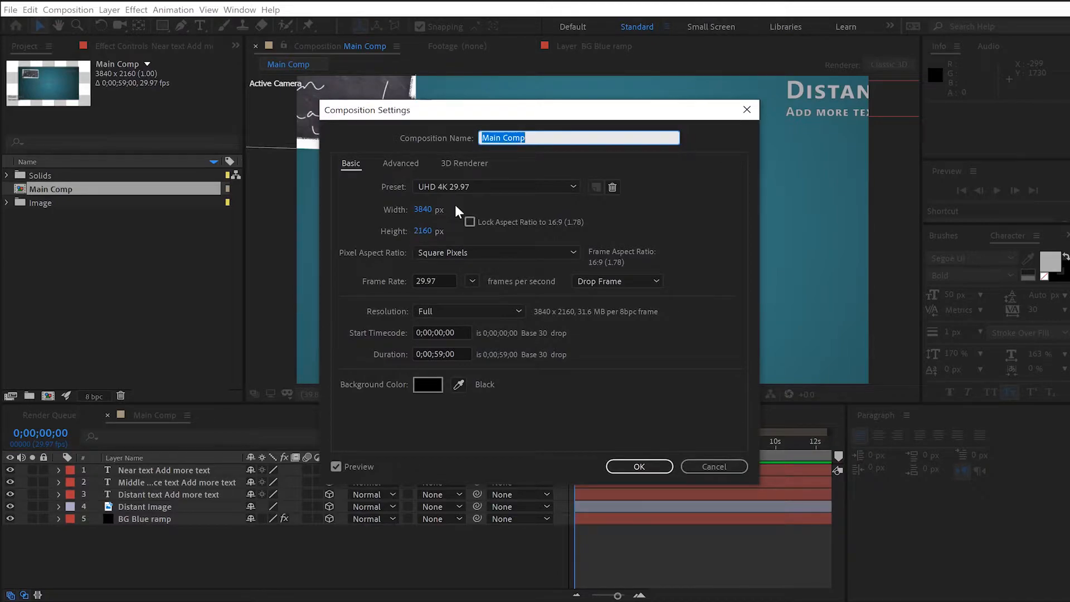
click(747, 110)
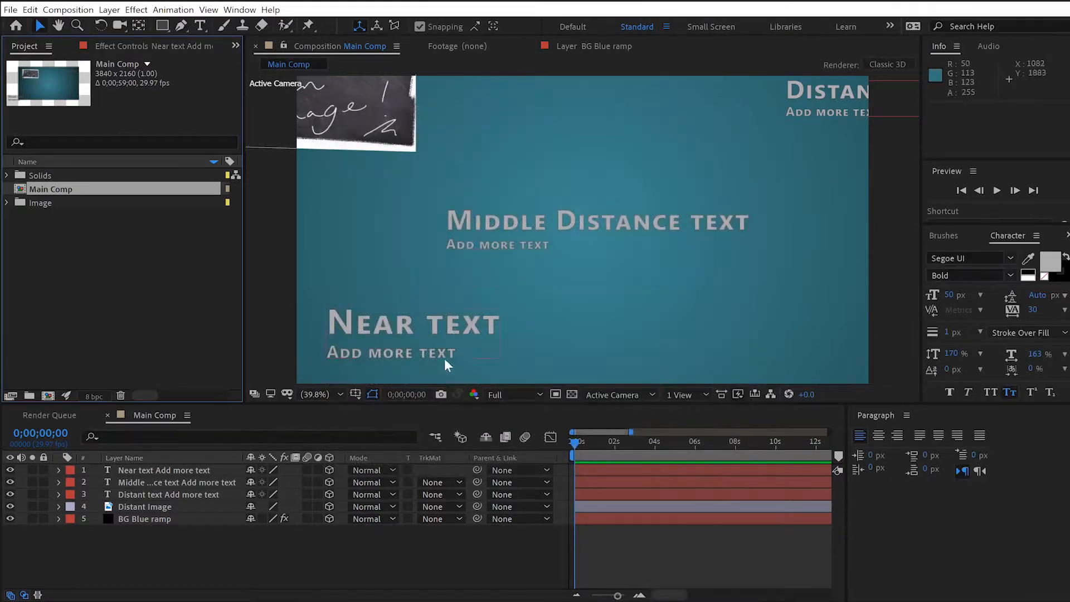
View the full layer layout around the composition frame at 6.25% magnification, and return the view to Fit.
click(339, 395)
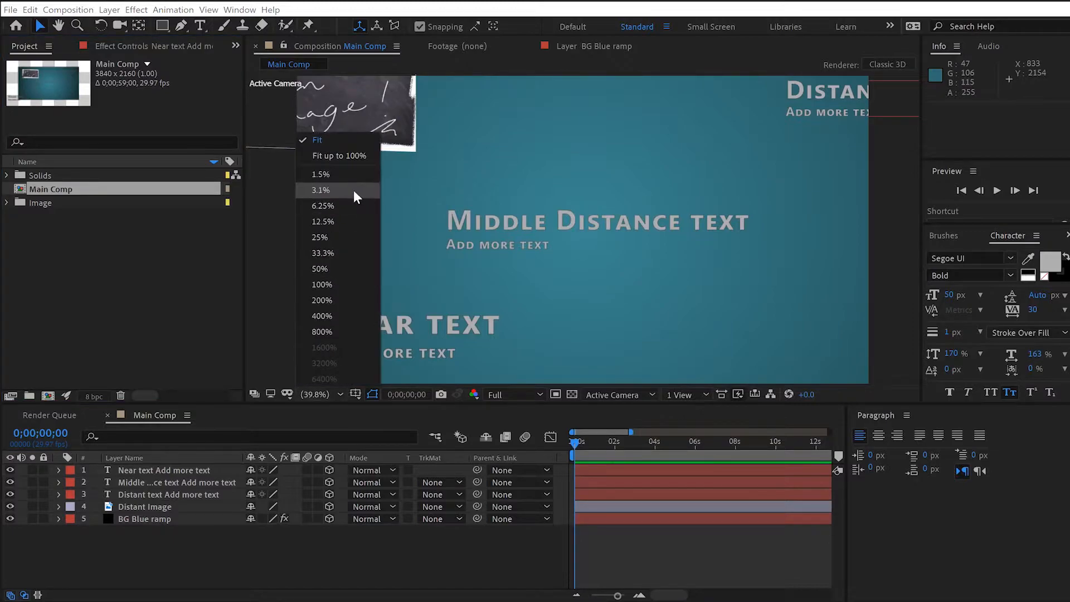
click(337, 205)
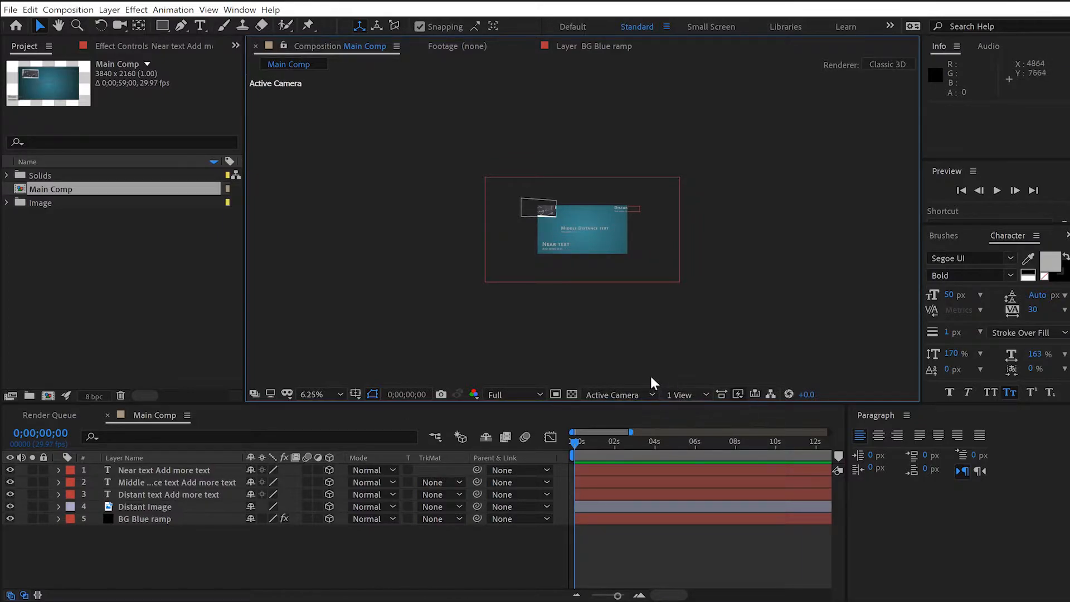
click(340, 396)
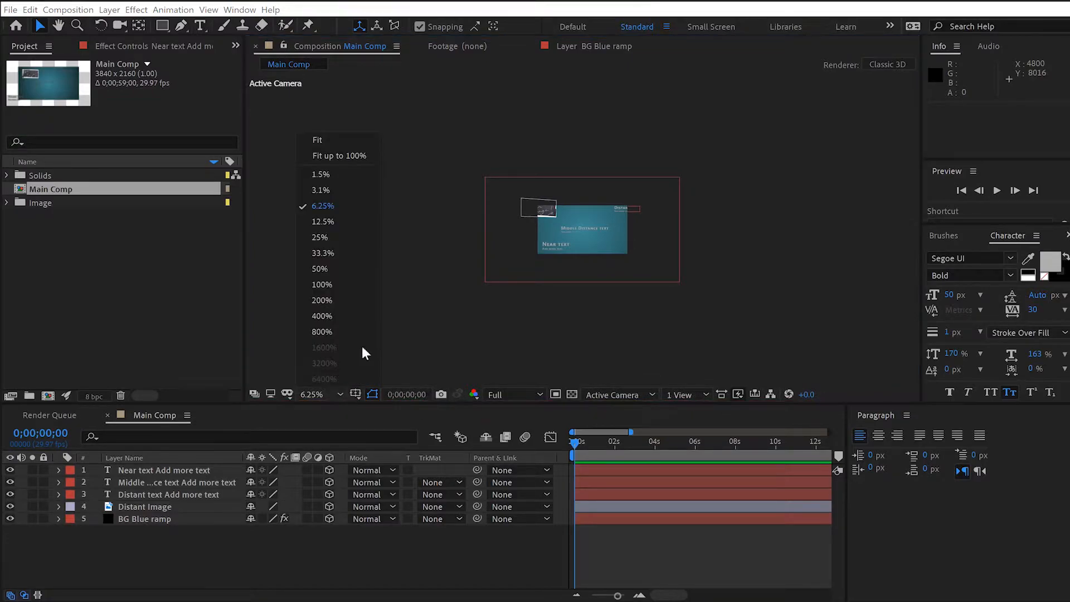
click(340, 141)
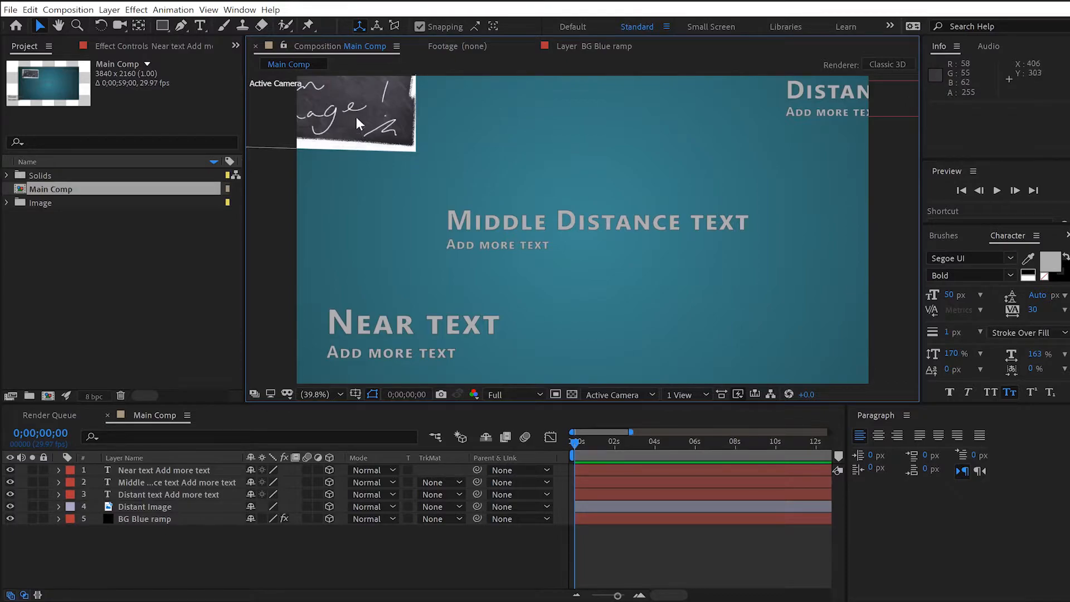
Examine the Position values of the three text layers and the Distant Image layer.
click(197, 470)
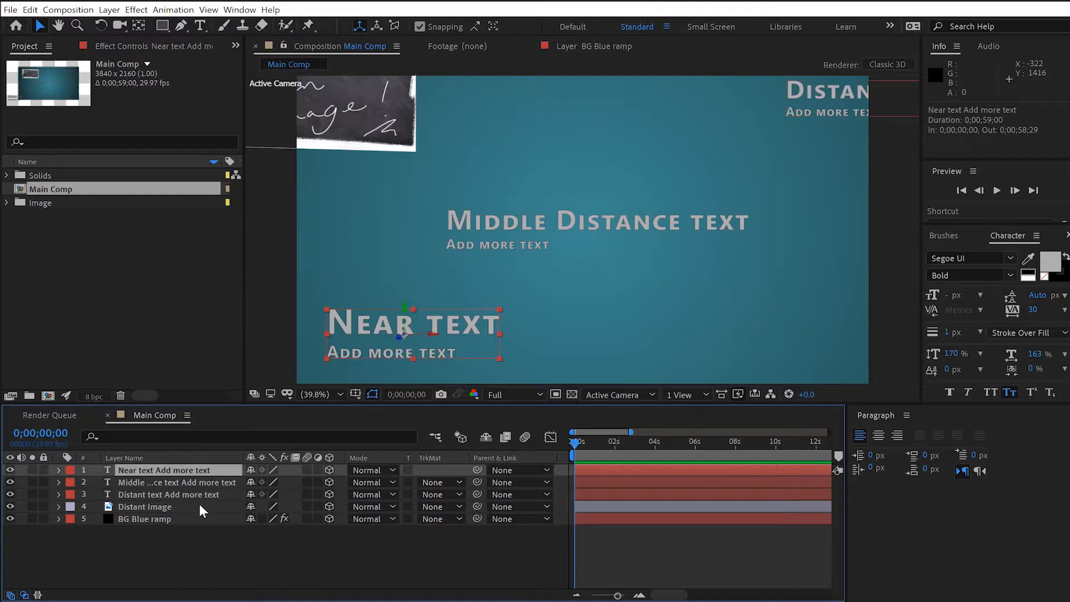
shift+click(201, 507)
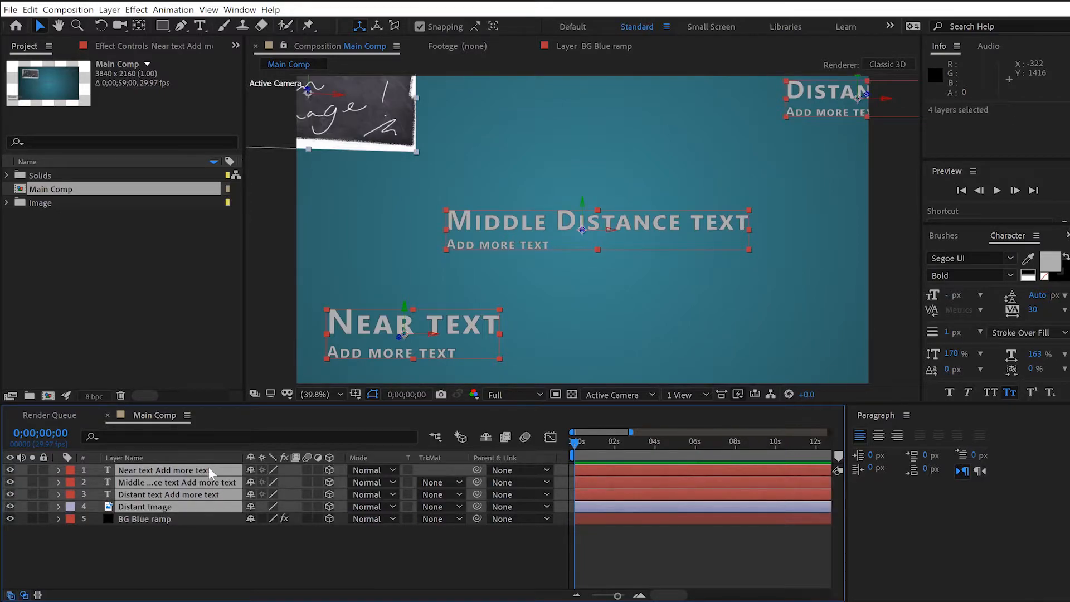
key(p)
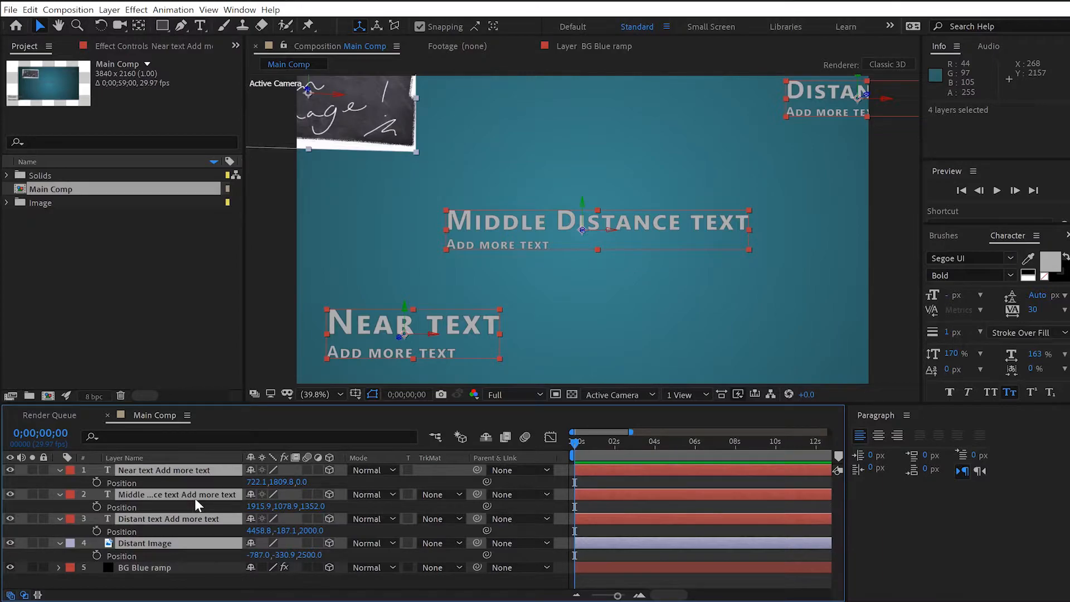
key(p)
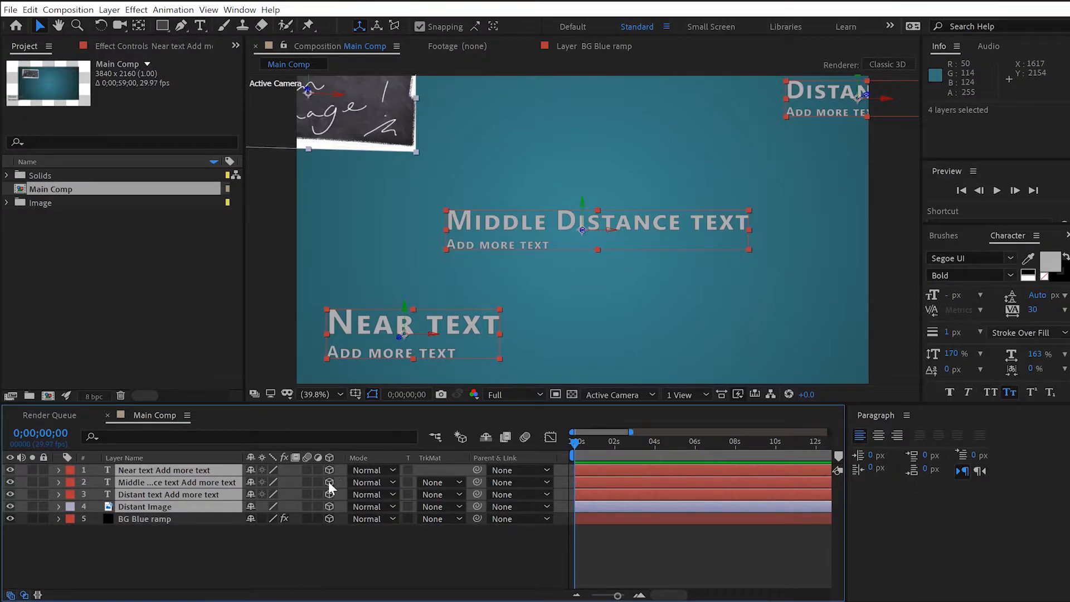
click(307, 551)
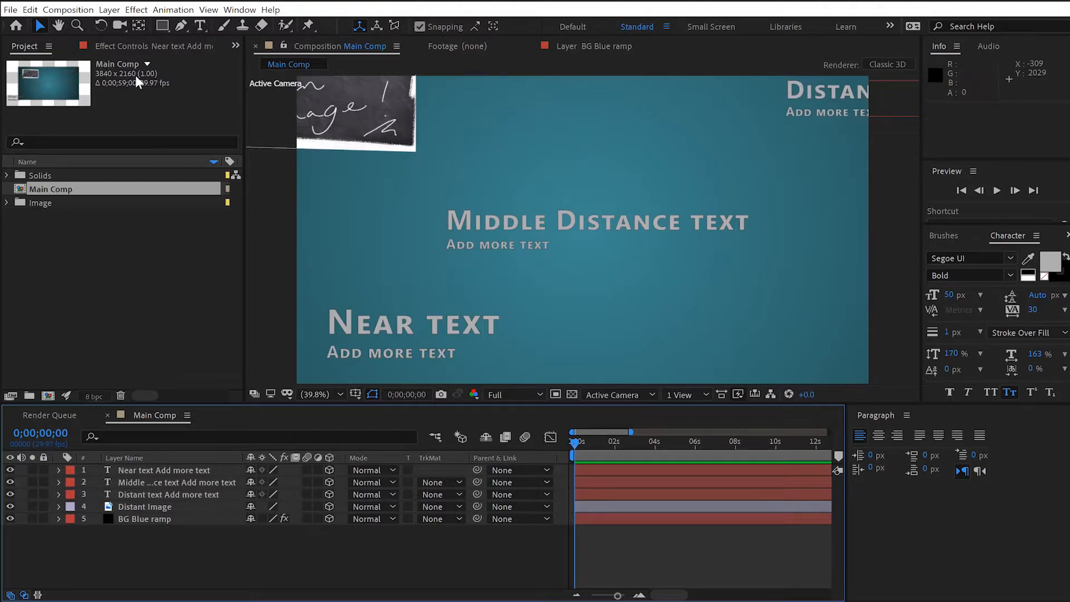
Add a two-node camera named Camera 1 to the composition, using the Custom preset with a 9.28 mm focal length.
click(110, 10)
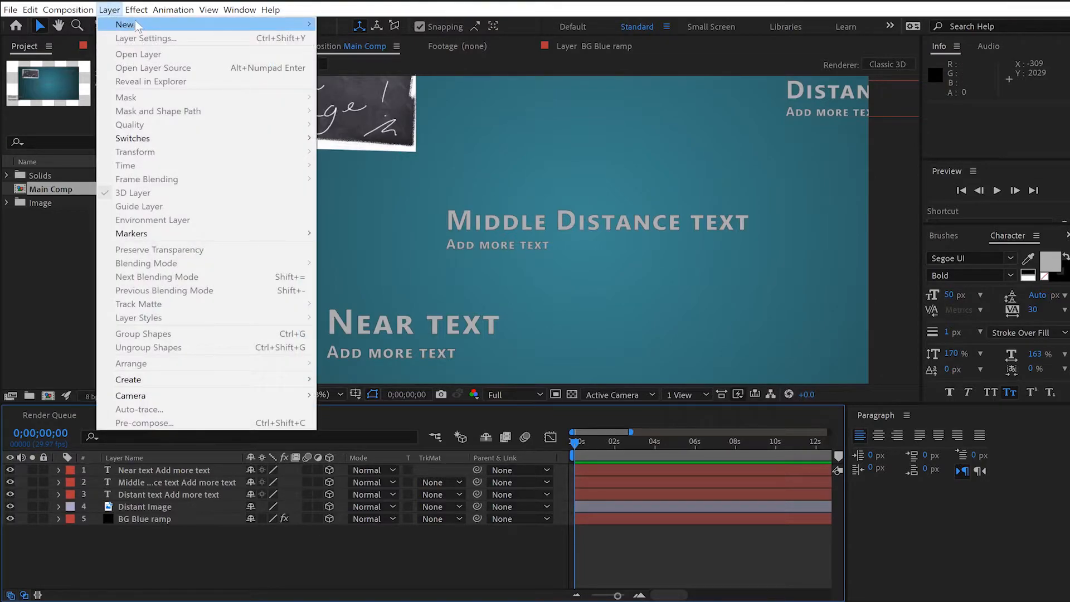
mouse_move(137, 25)
click(370, 68)
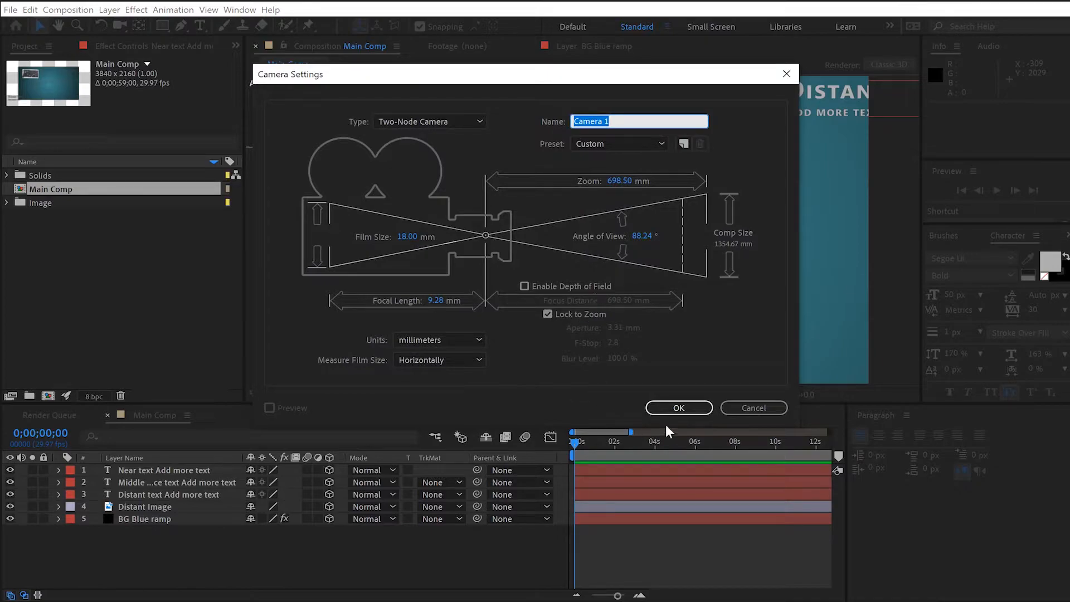
click(682, 410)
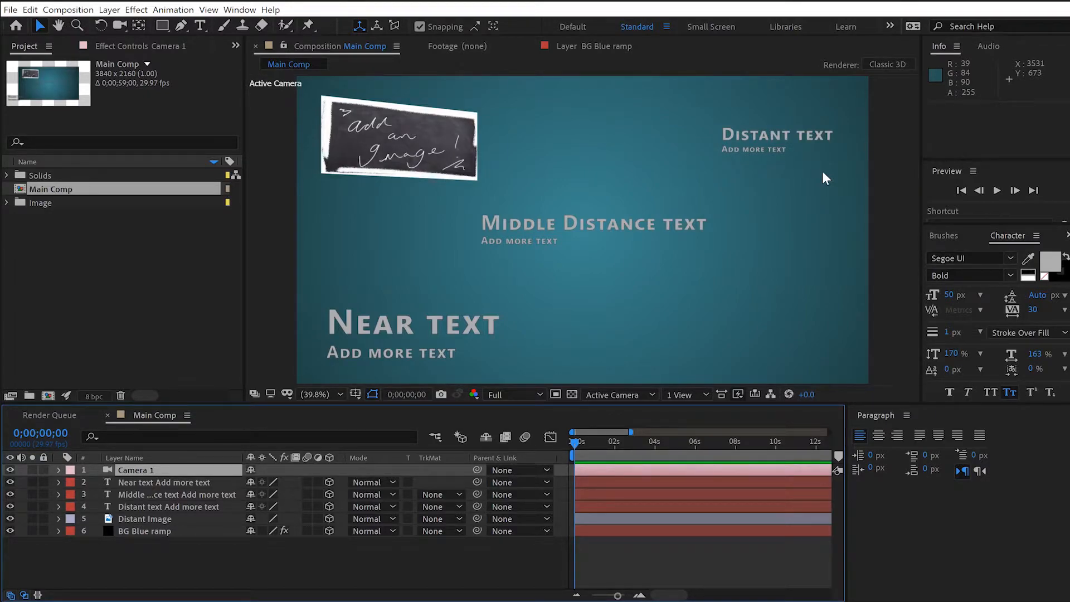
double_click(459, 333)
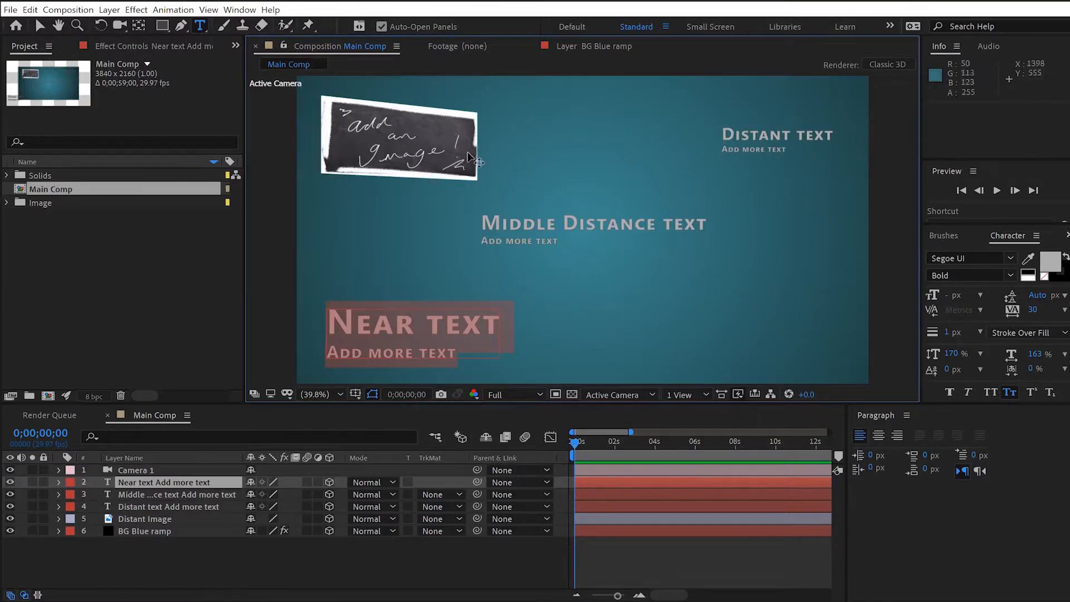
Create a null object and place it above Camera 1 in the layer stack.
click(115, 14)
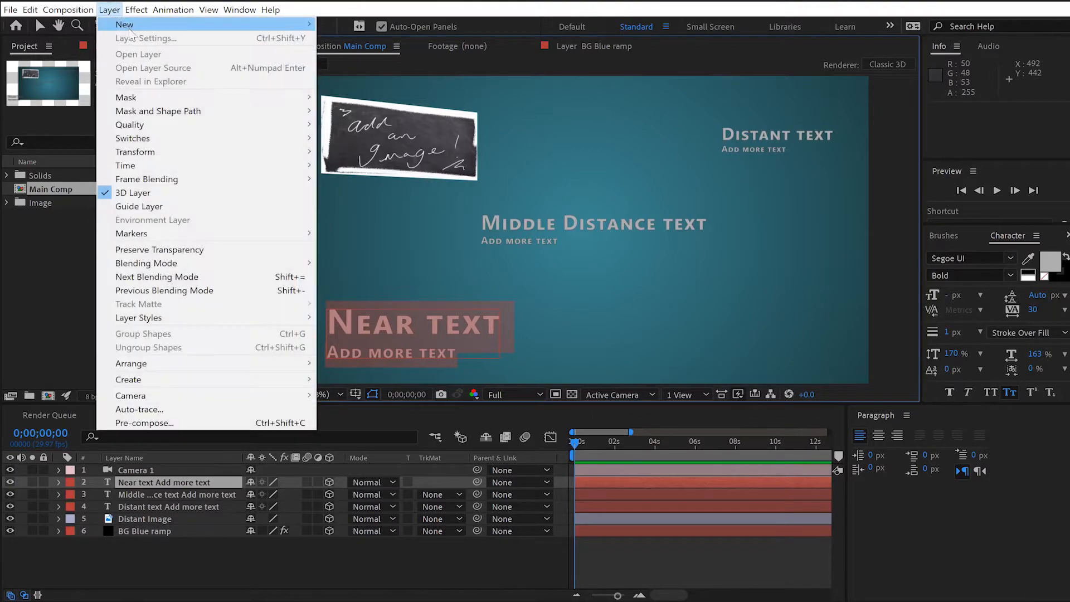
mouse_move(168, 32)
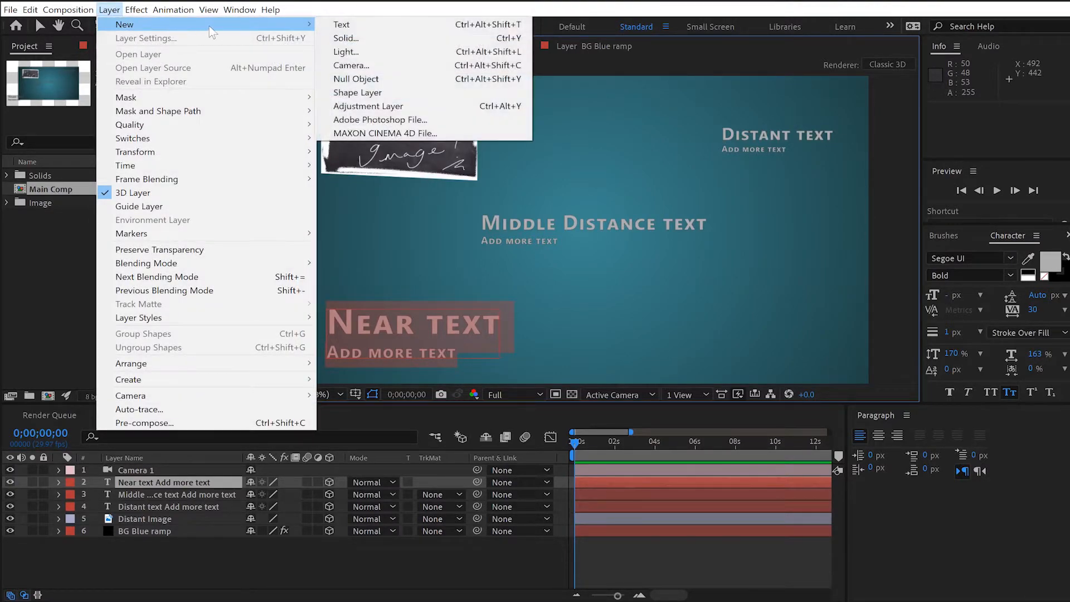
click(378, 81)
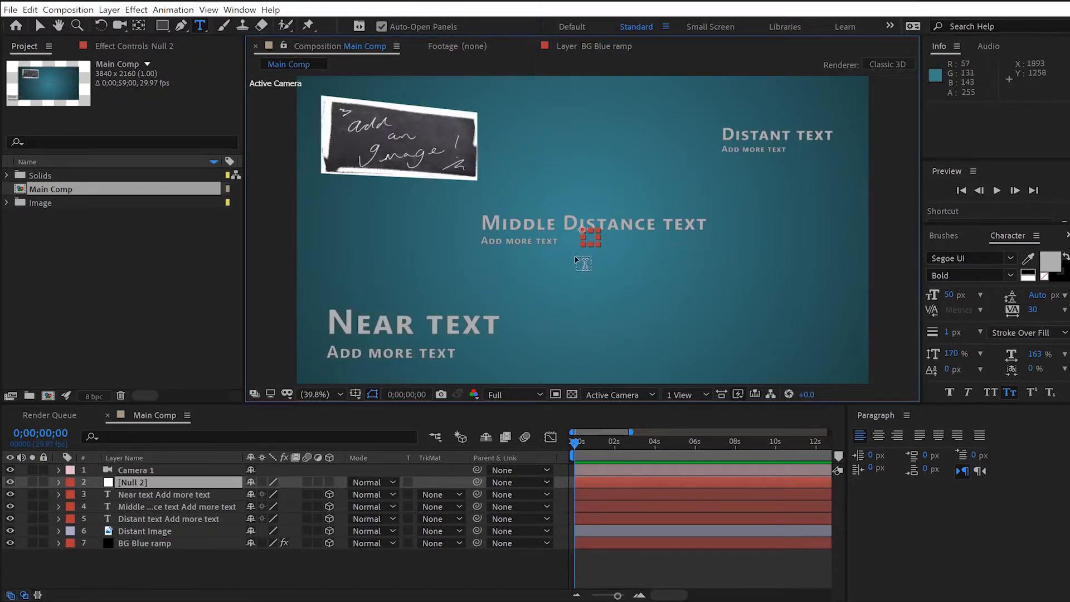
drag(151, 485, 150, 469)
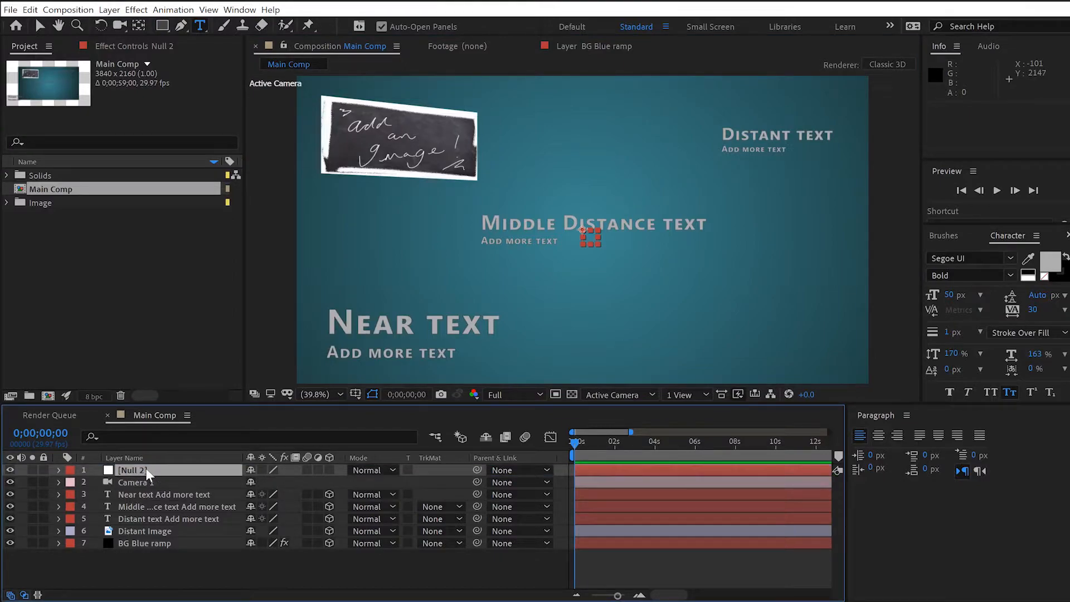
Rename the null object layer as Camera control.
key(Return)
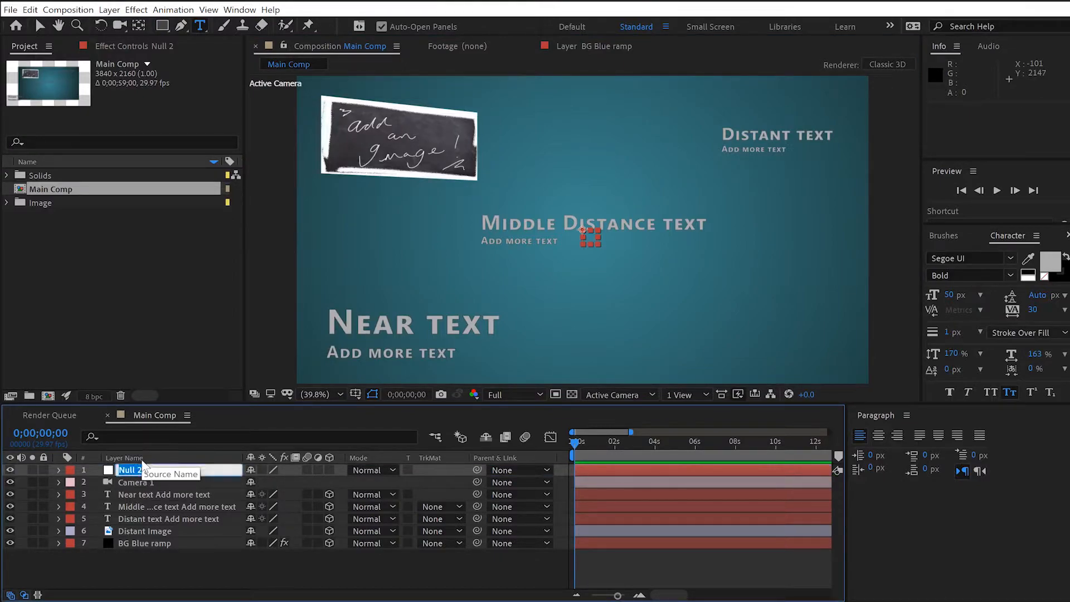
text(Camera control)
key(Return)
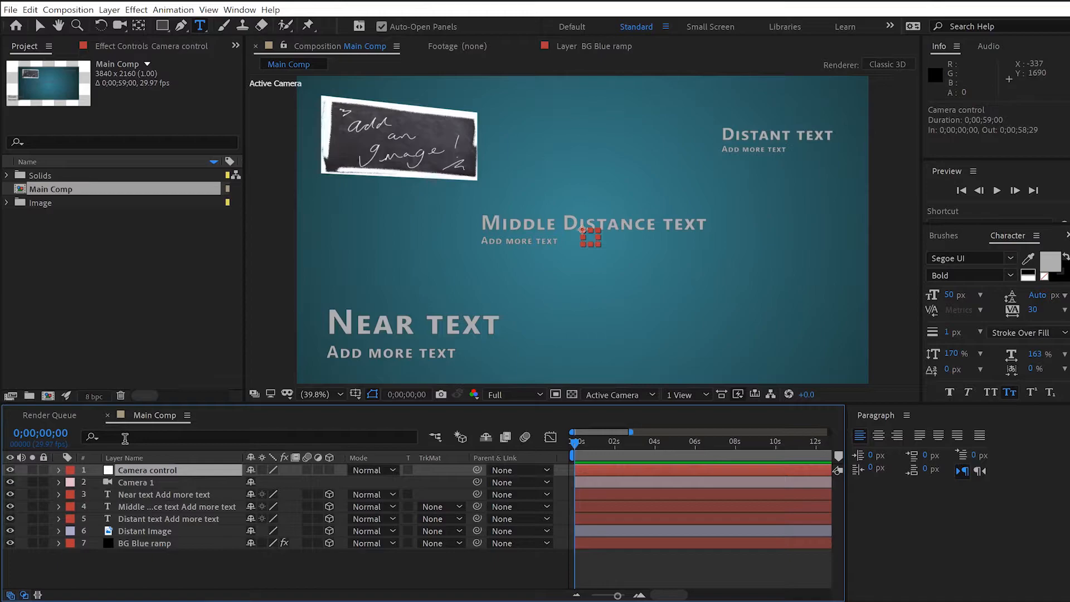
Make the Camera control null a 3D layer and parent Camera 1 to it.
key(p)
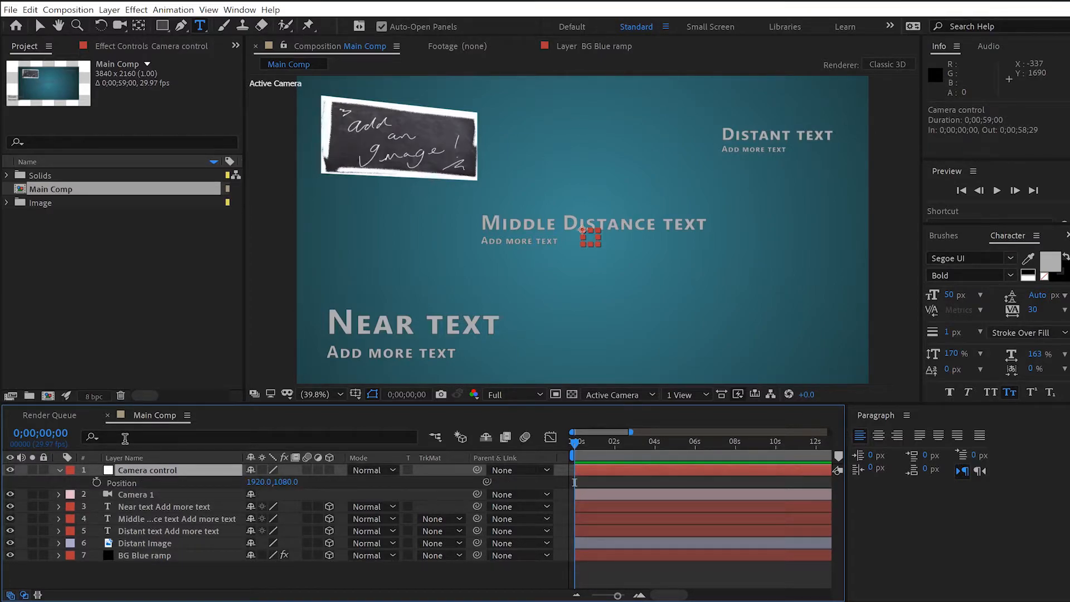
click(329, 471)
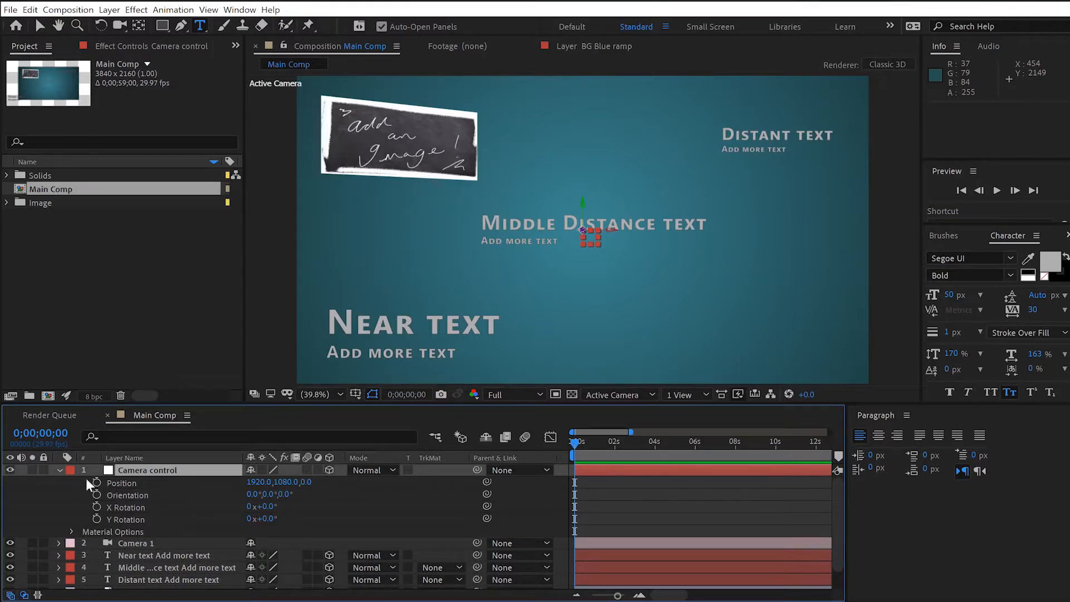
click(60, 472)
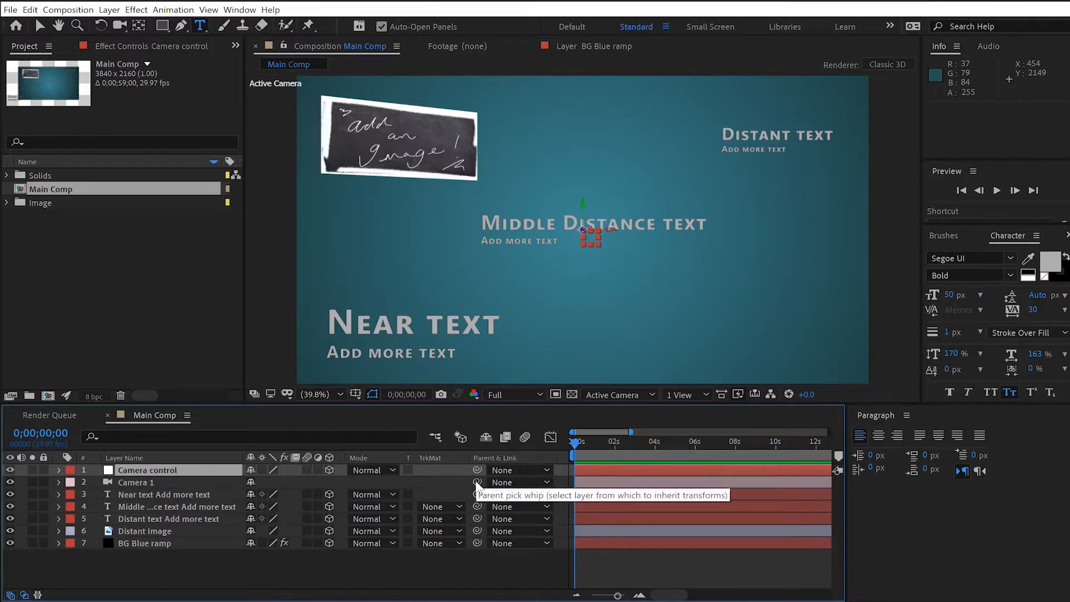
drag(478, 484, 209, 477)
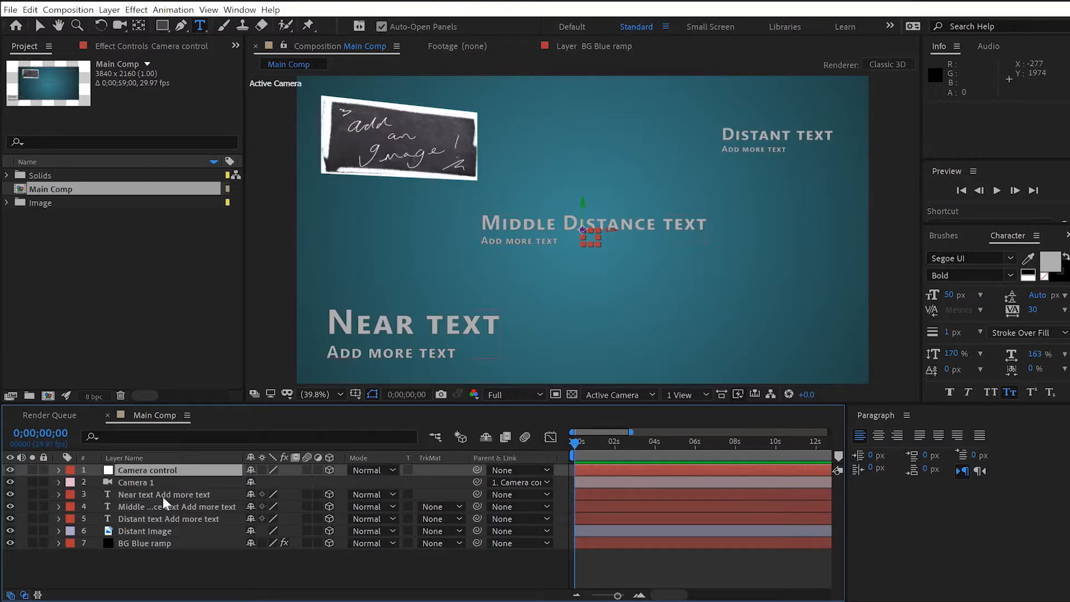
Turn on Depth of Field for Camera 1 and raise its Blur Level to 877%.
click(59, 482)
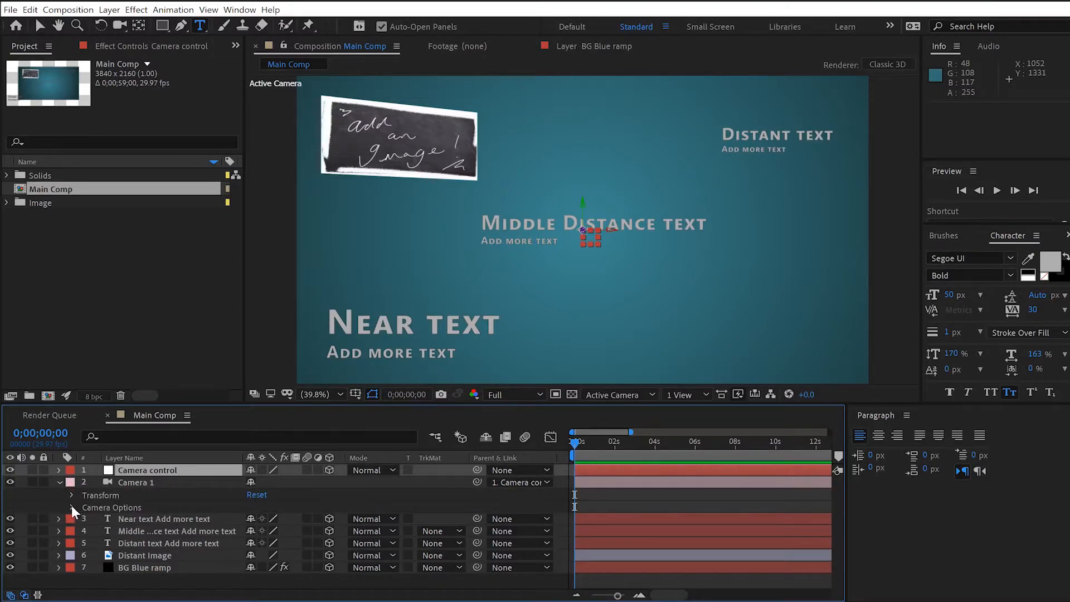
click(72, 507)
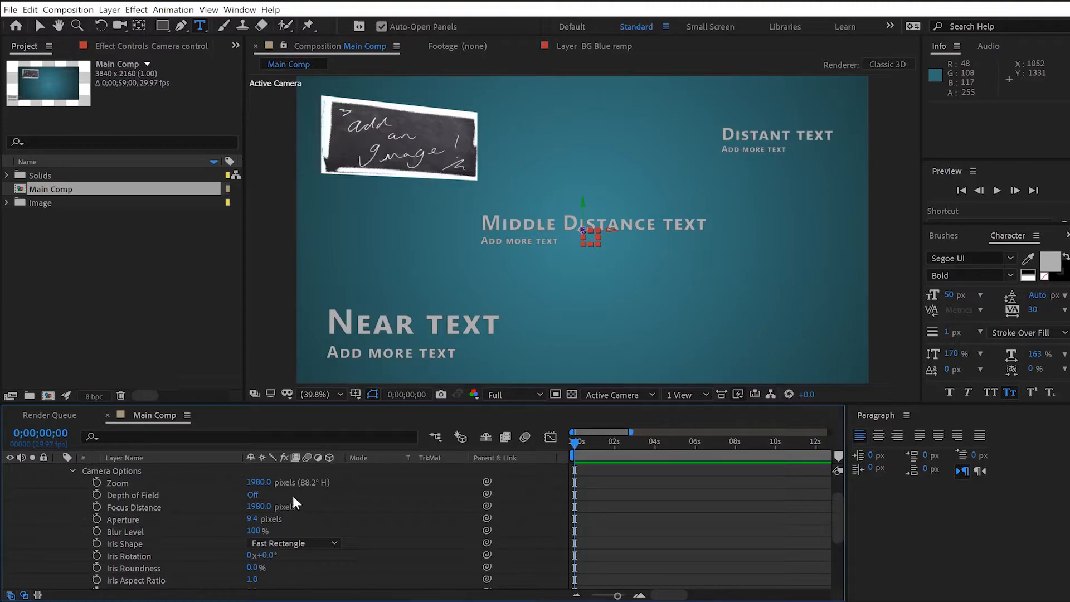
click(253, 495)
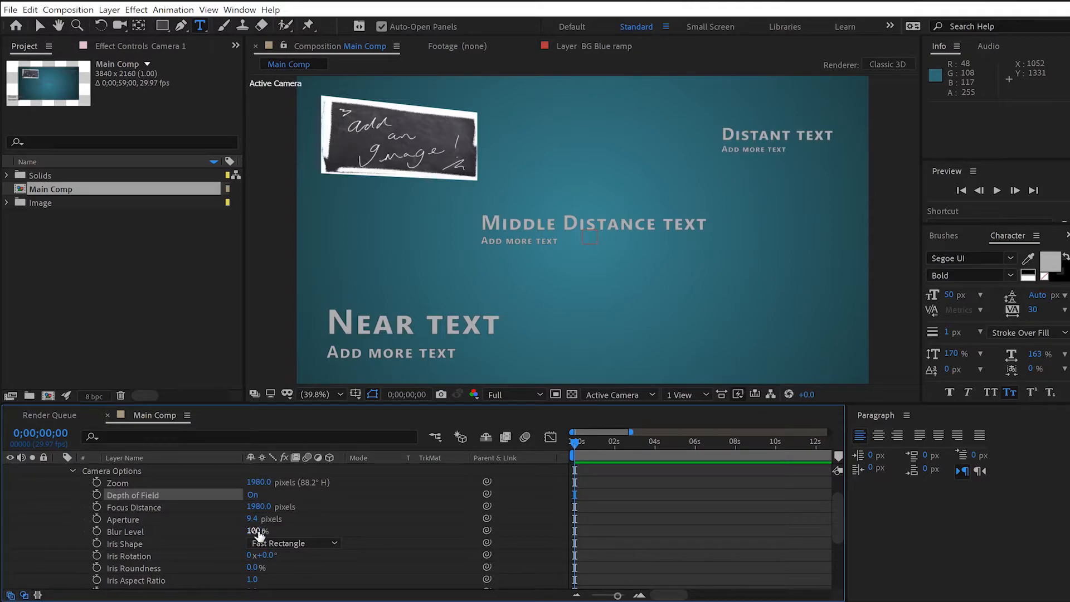
drag(256, 532, 624, 518)
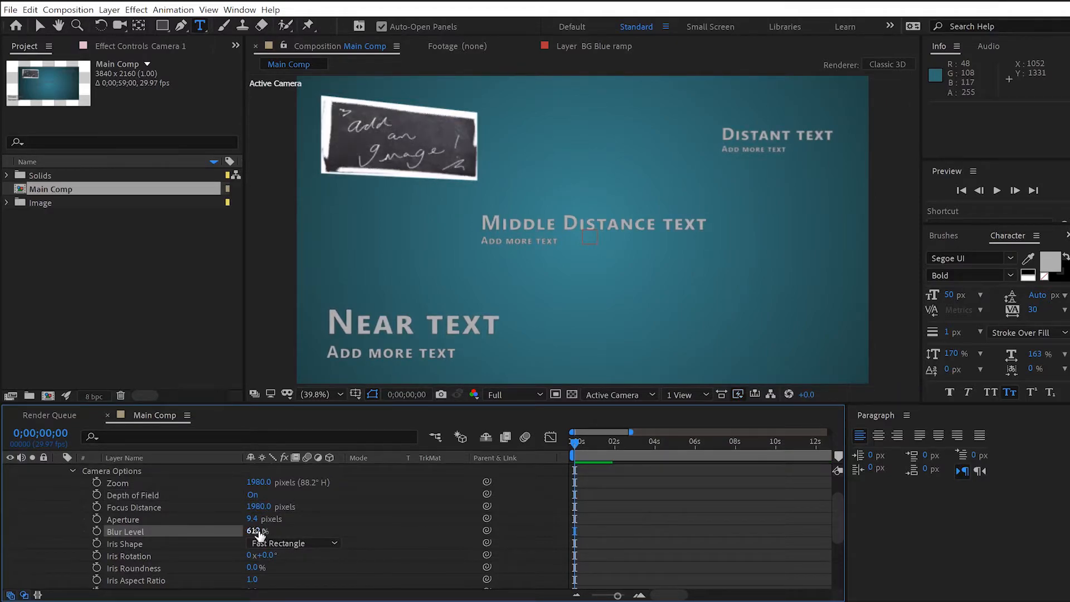
drag(260, 533, 457, 534)
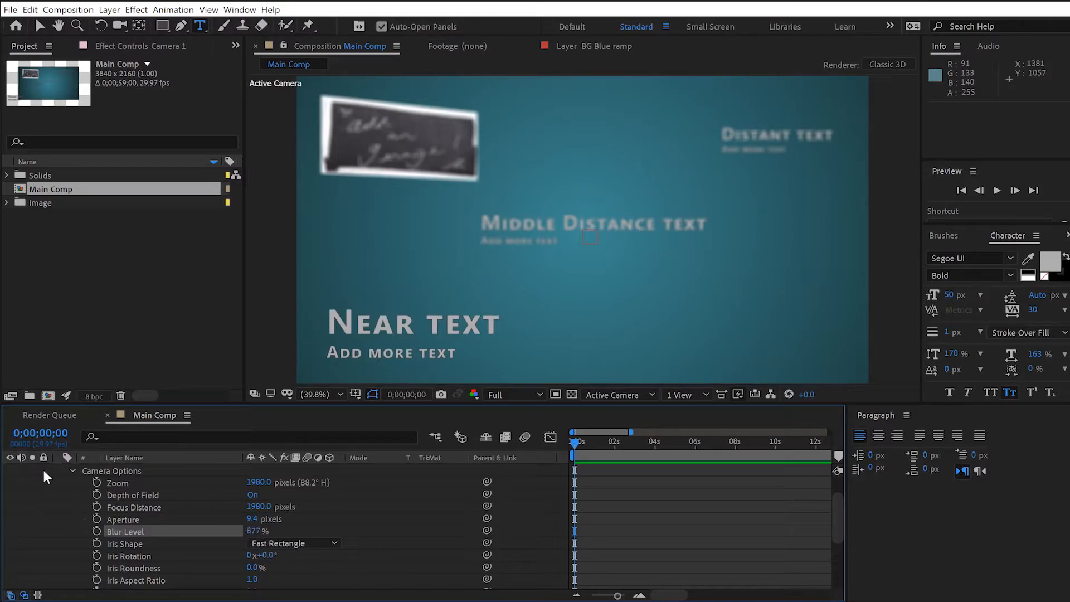
click(74, 470)
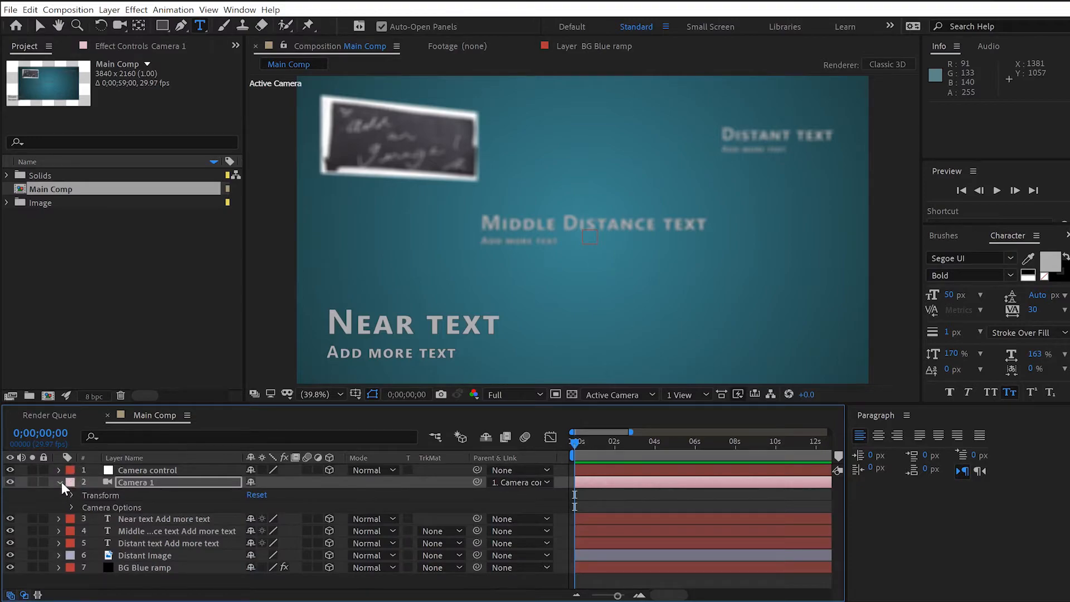
click(60, 482)
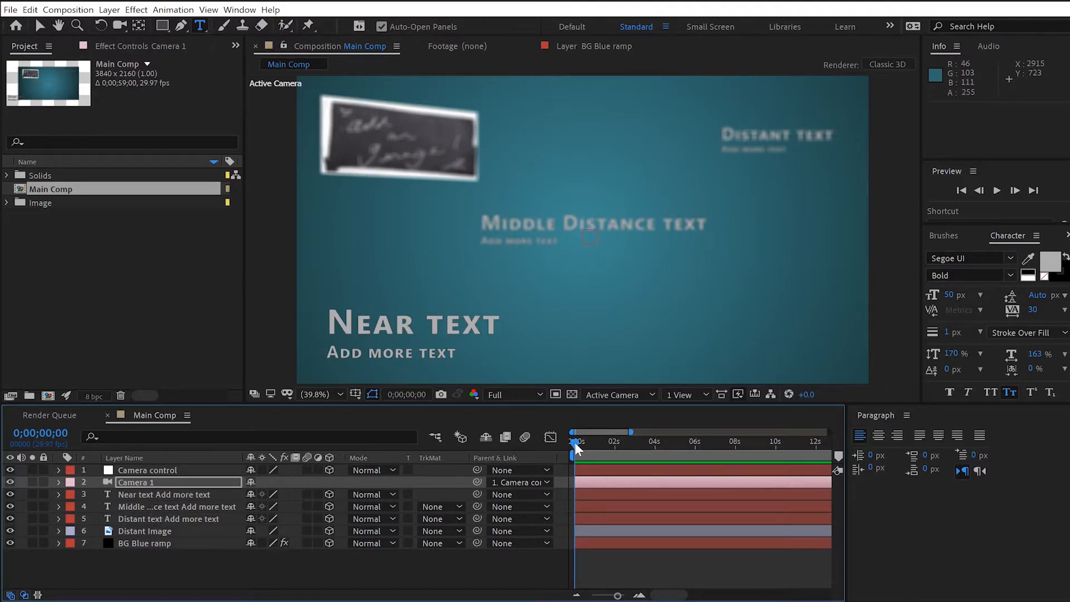
Start Position keyframing on the Camera control null at its initial position, with the first keyframe placed at 0;00;00;18.
drag(575, 442, 580, 445)
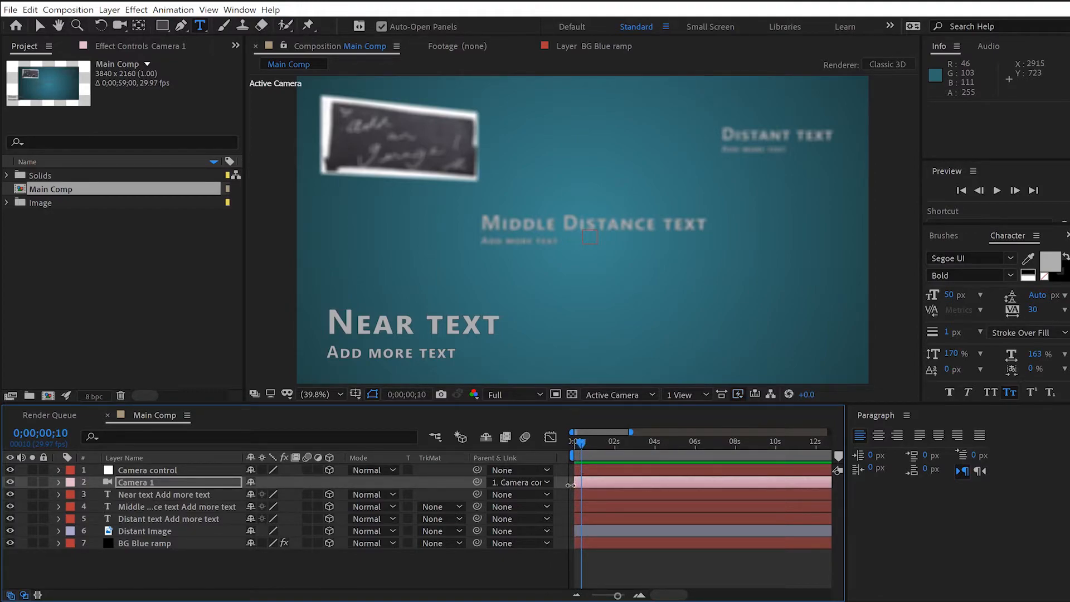
drag(582, 442, 594, 444)
click(135, 470)
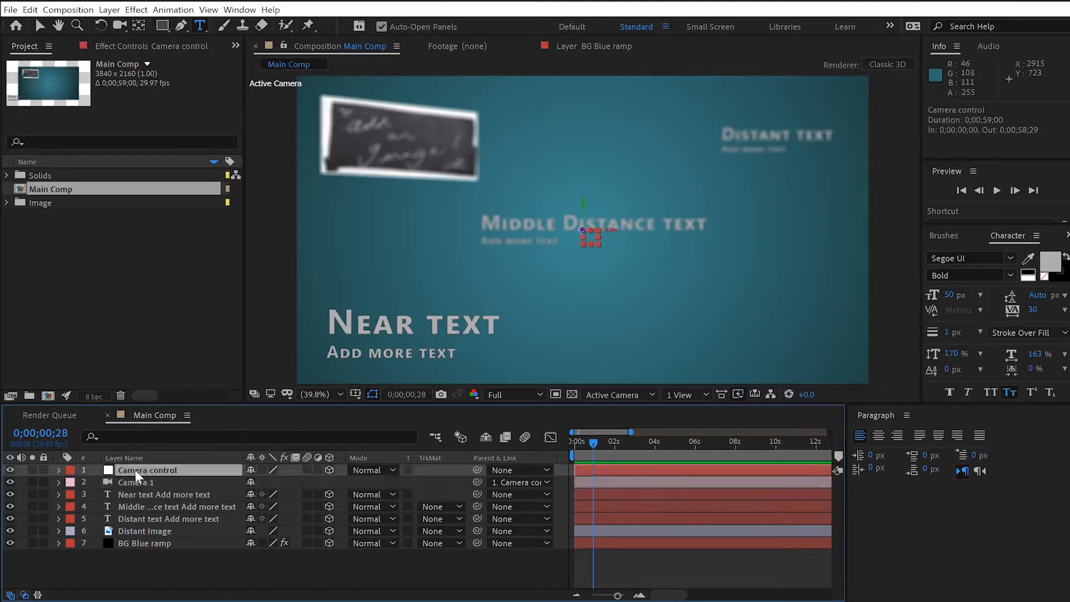
click(60, 470)
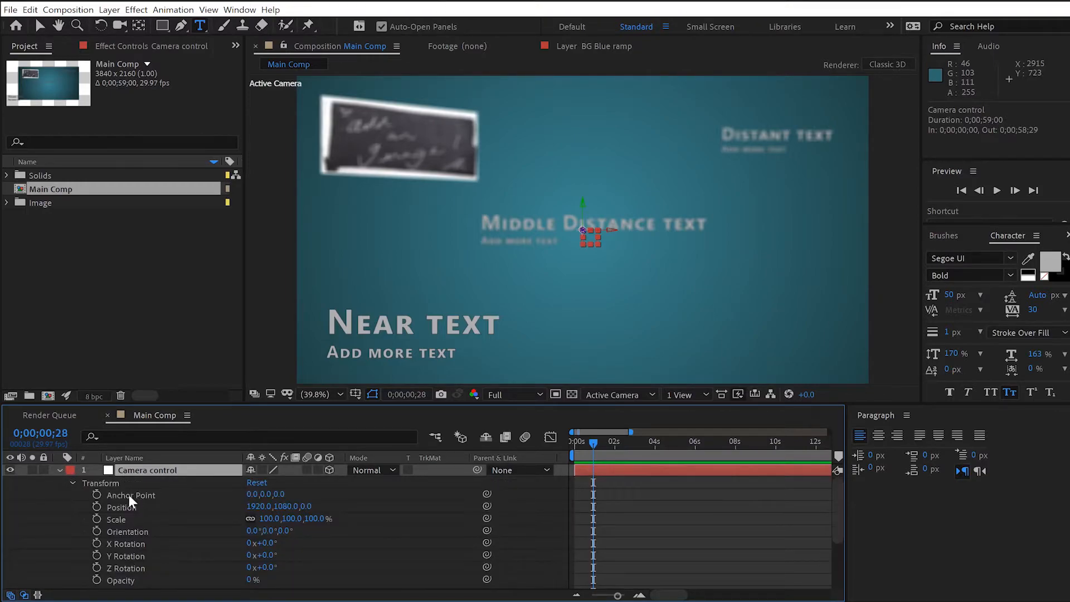
click(97, 506)
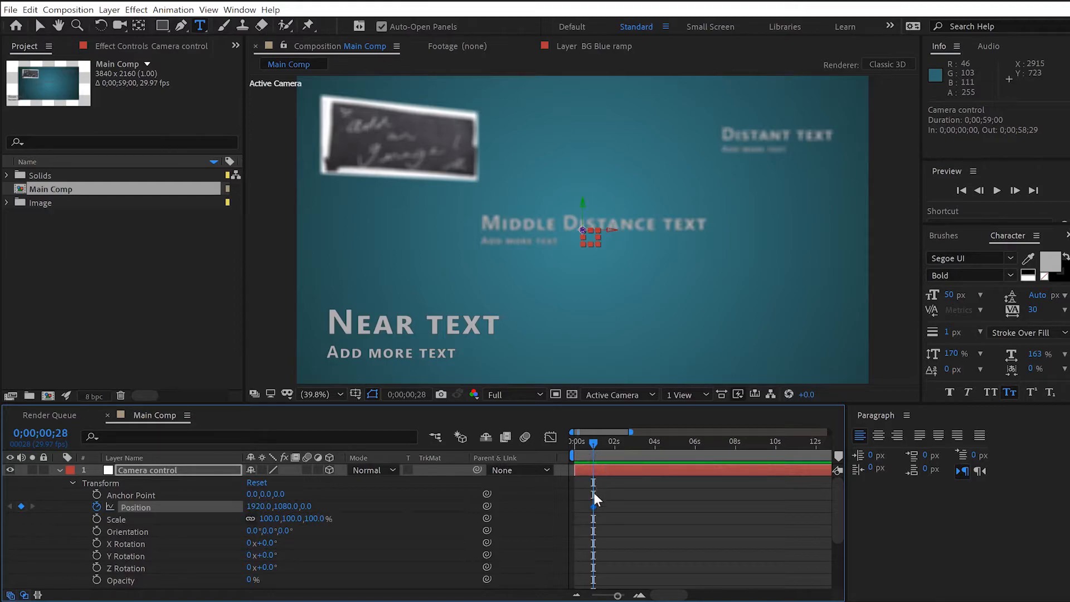
double_click(593, 506)
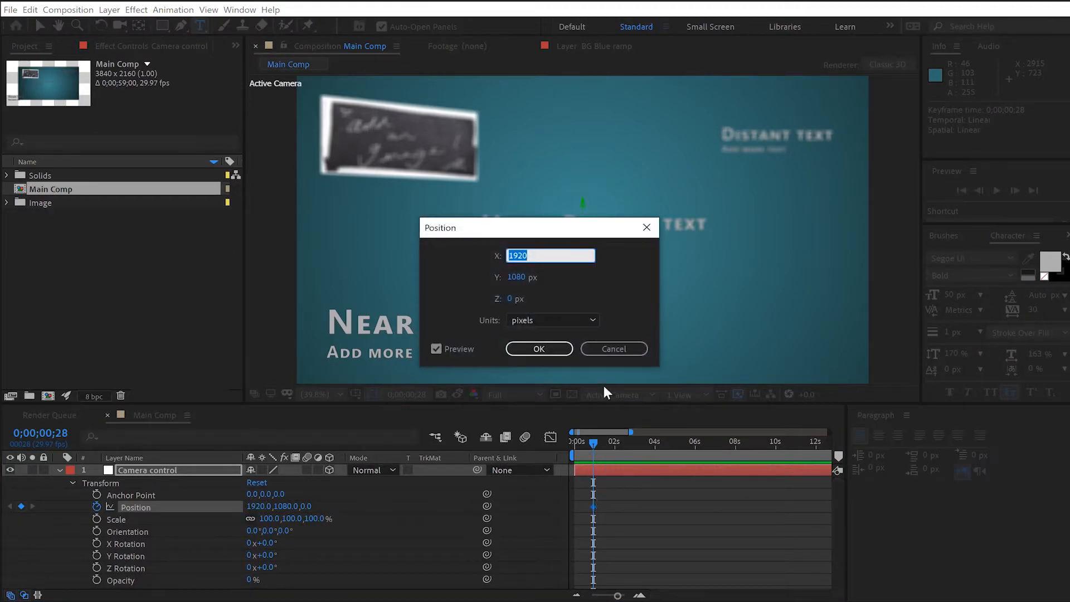
click(606, 349)
drag(591, 505, 588, 505)
click(60, 470)
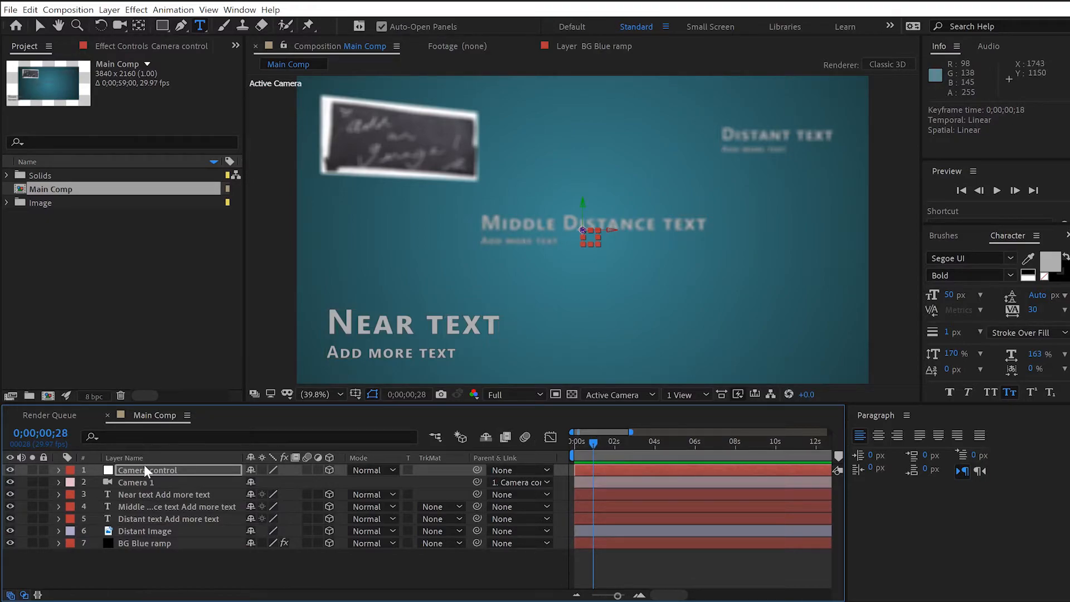
Copy the Middle Distance text layer's Position onto the Camera control null's Position at 0;00;00;28.
key(p)
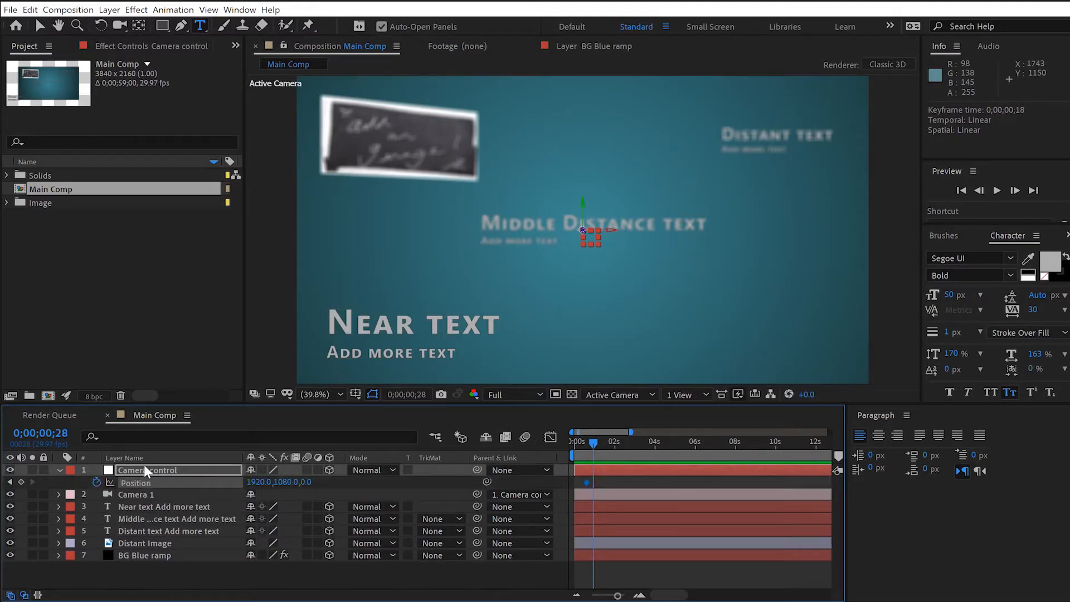
click(172, 518)
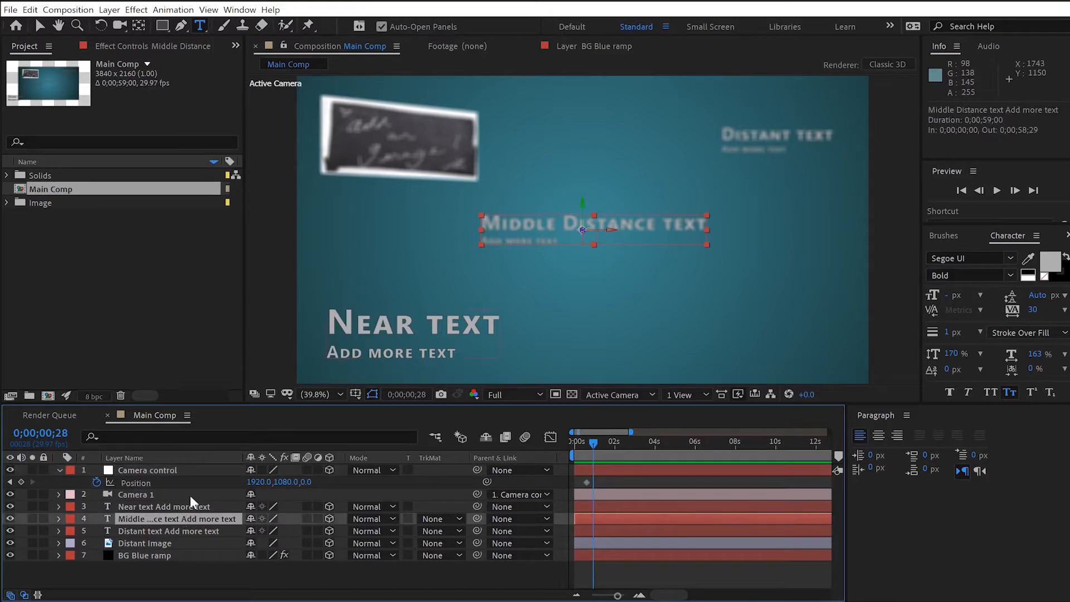
key(p)
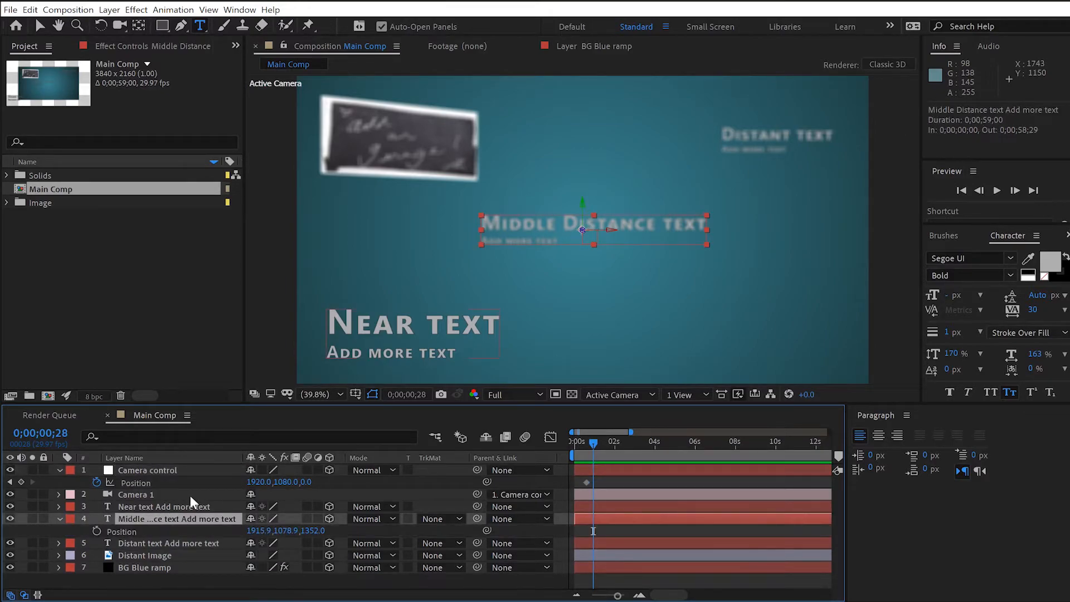
click(136, 531)
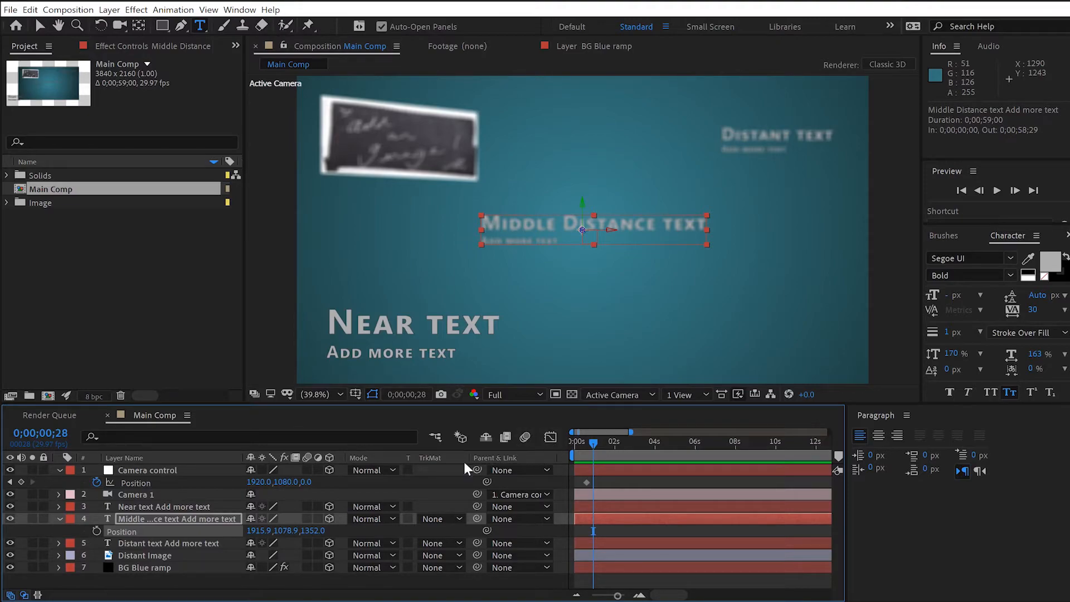
click(143, 482)
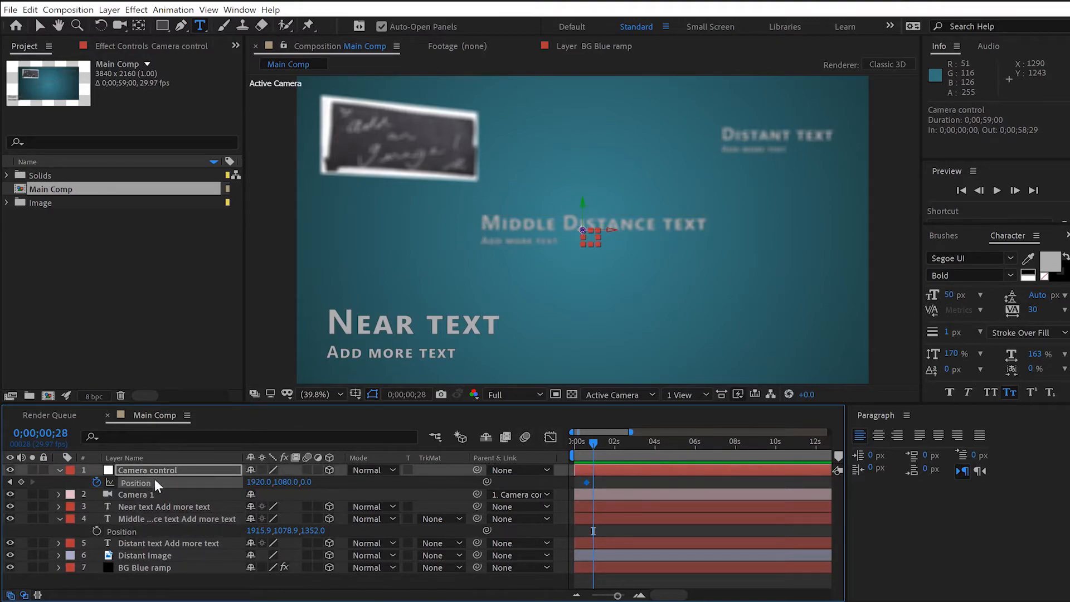
key(ctrl+v)
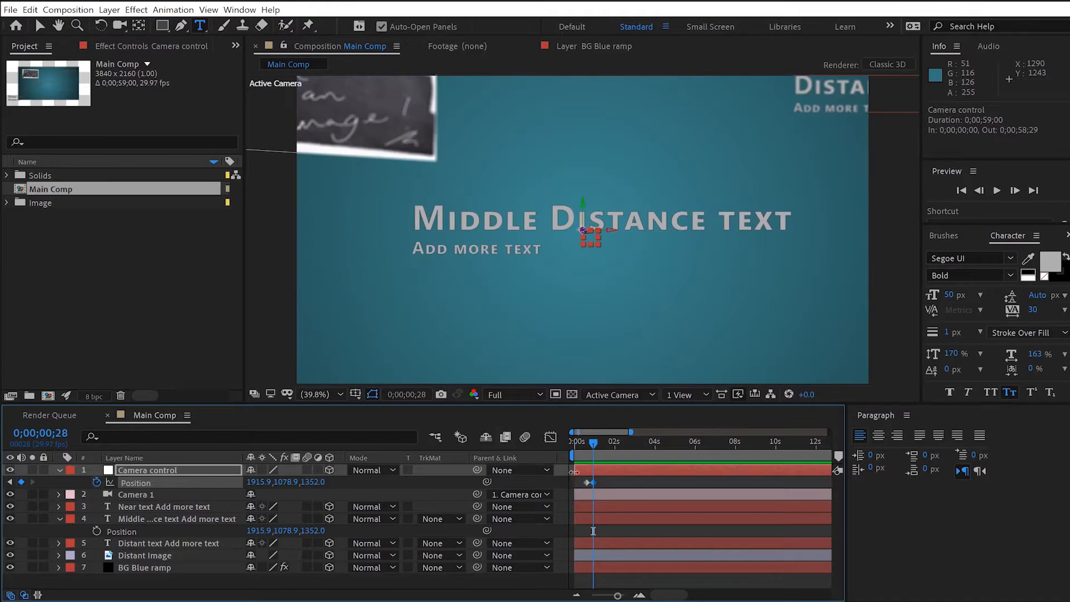
Add a holding Position keyframe to Camera control at 0;00;01;07 and copy the Distant text layer's Position onto it at 0;00;01;12.
mouse_move(590, 440)
mouse_down()
mouse_move(577, 442)
mouse_move(600, 447)
mouse_up()
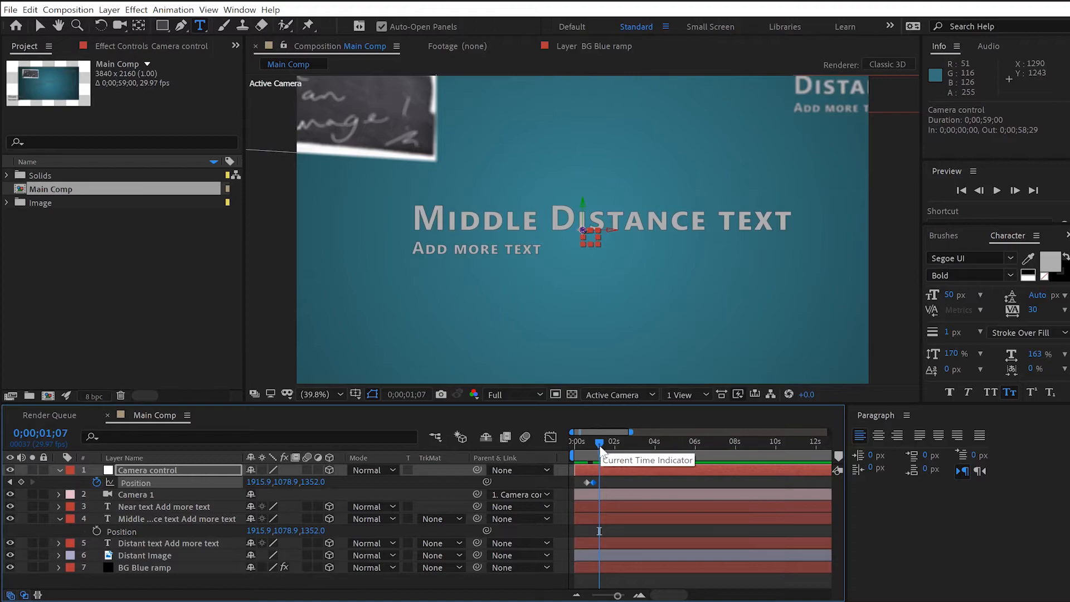
click(22, 482)
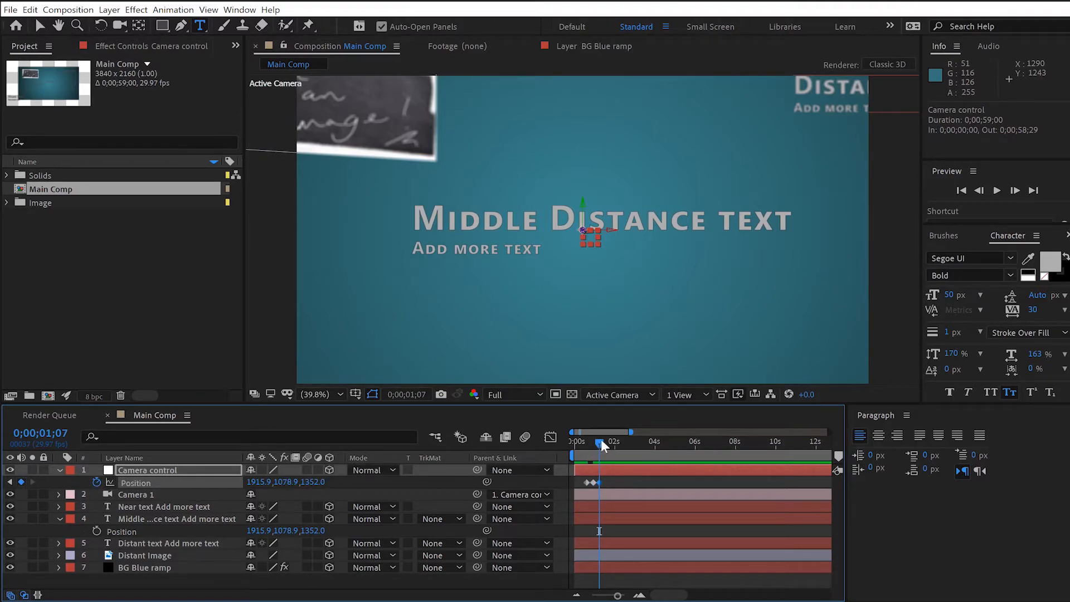
drag(601, 441, 603, 442)
click(150, 542)
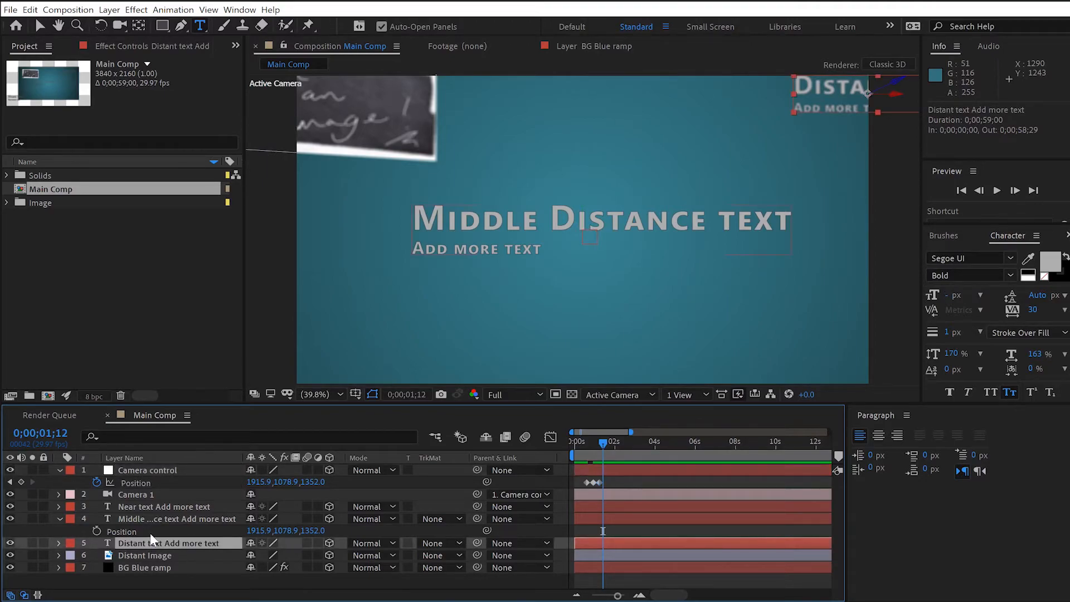
key(p)
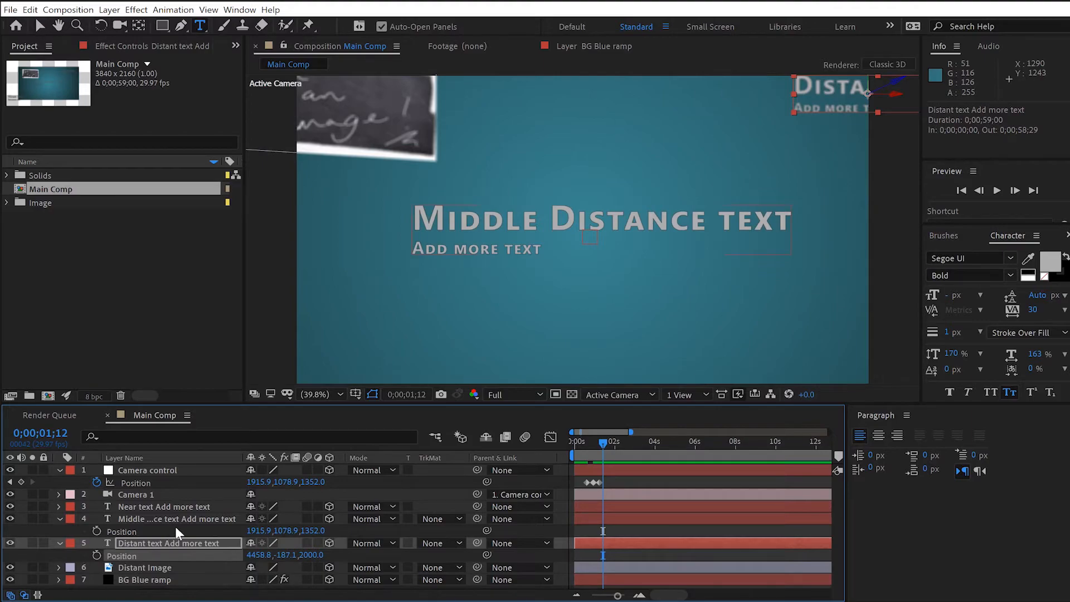
click(135, 483)
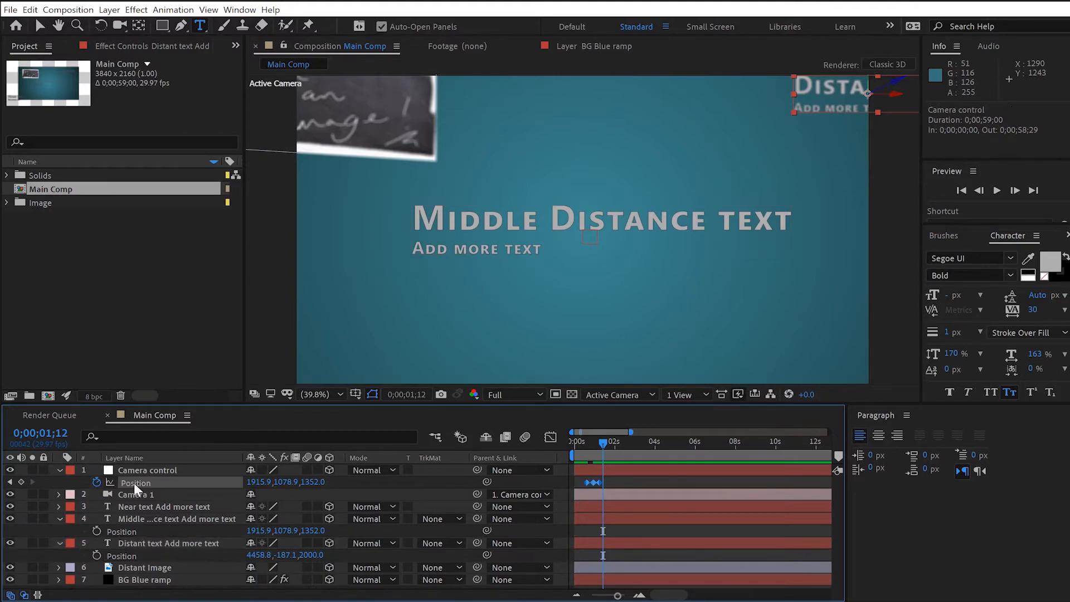
key(ctrl+v)
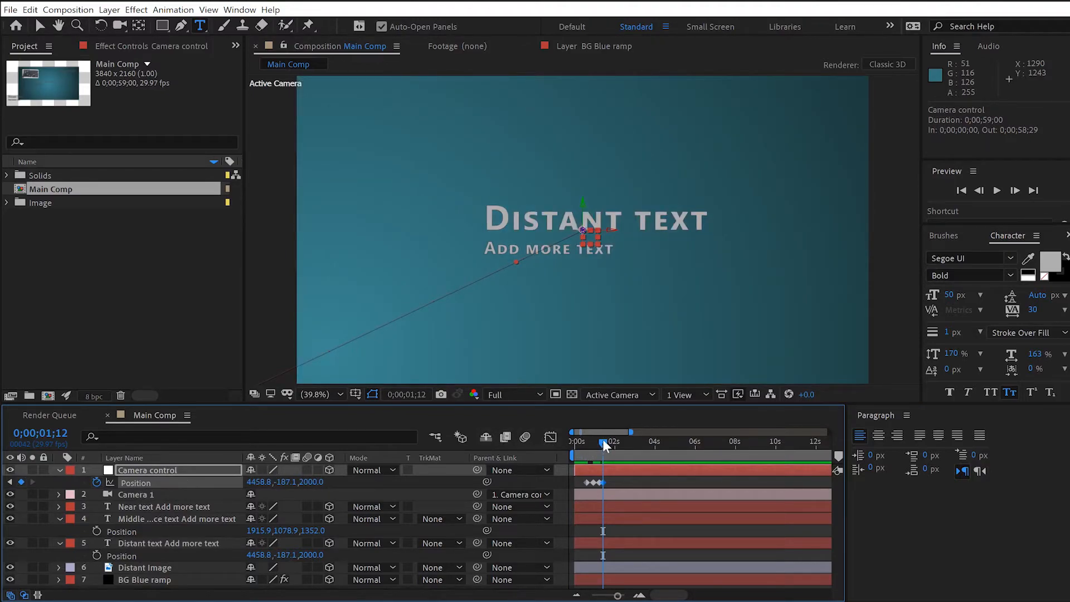
Preview the camera move from the start of the composition.
drag(603, 443, 575, 445)
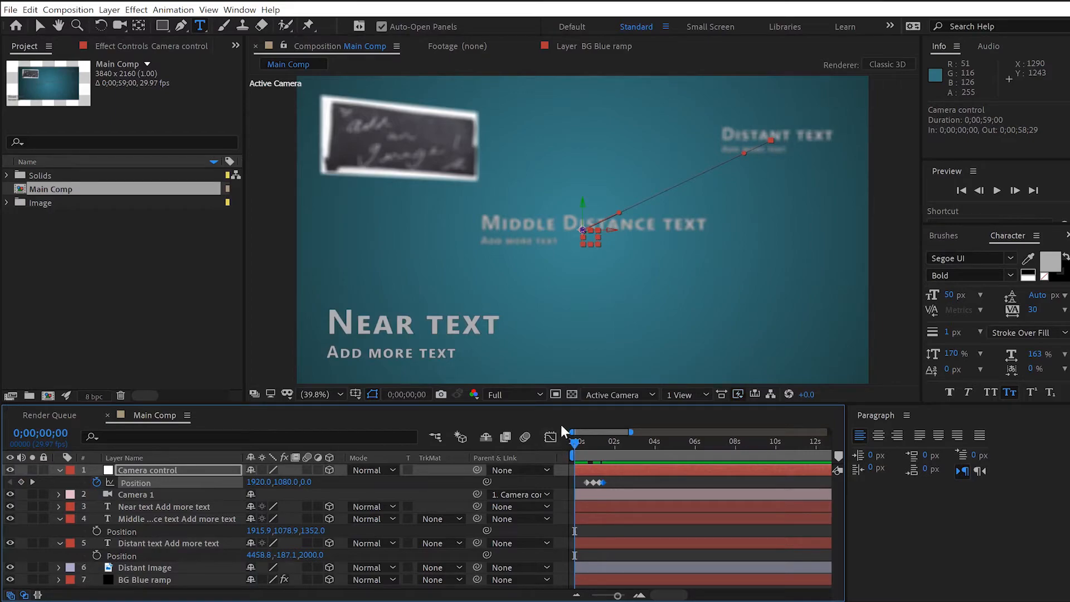
key(space)
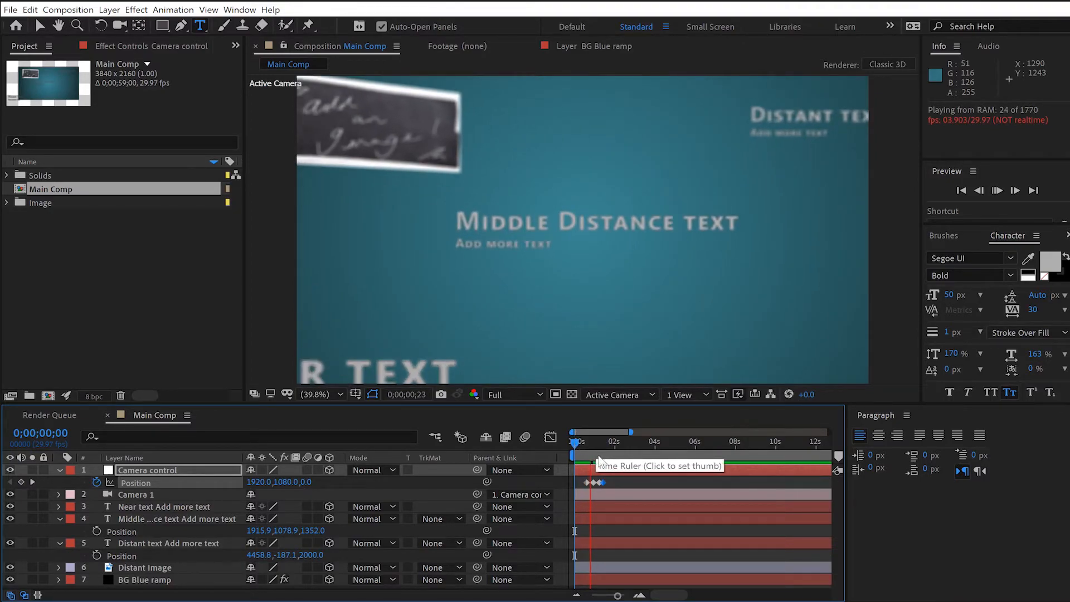
key(space)
Set the composition preview resolution to Half and play back the camera animation from 0;00;00;10.
click(539, 395)
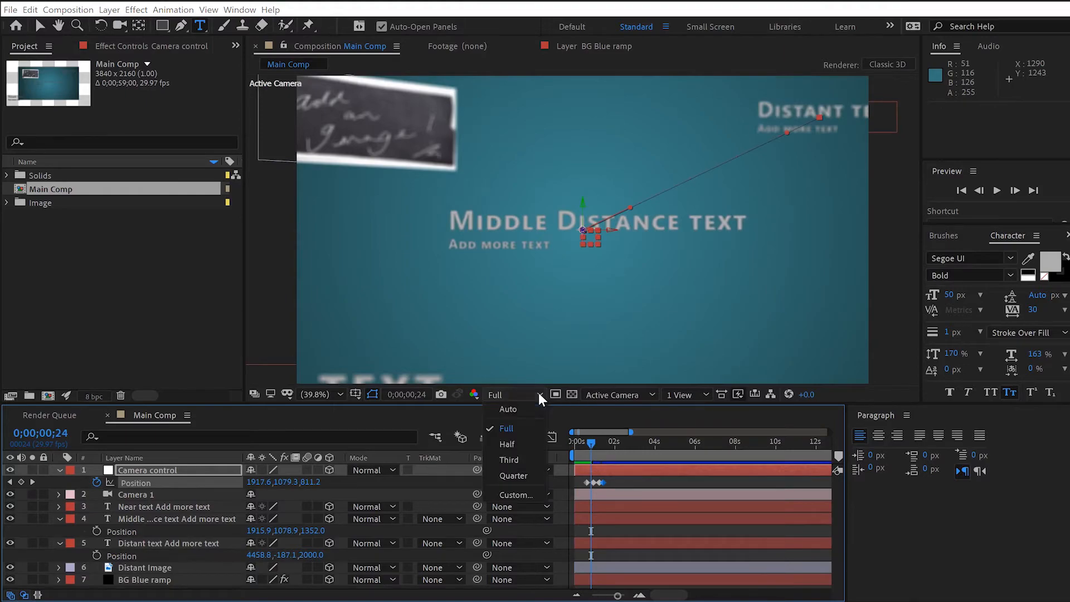
click(526, 443)
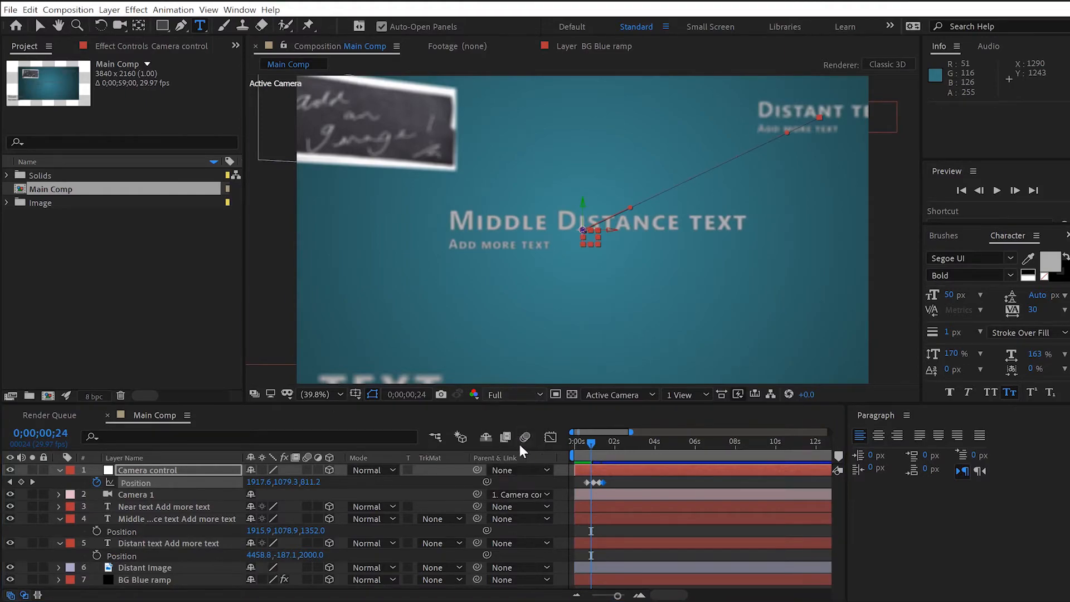
click(580, 442)
key(space)
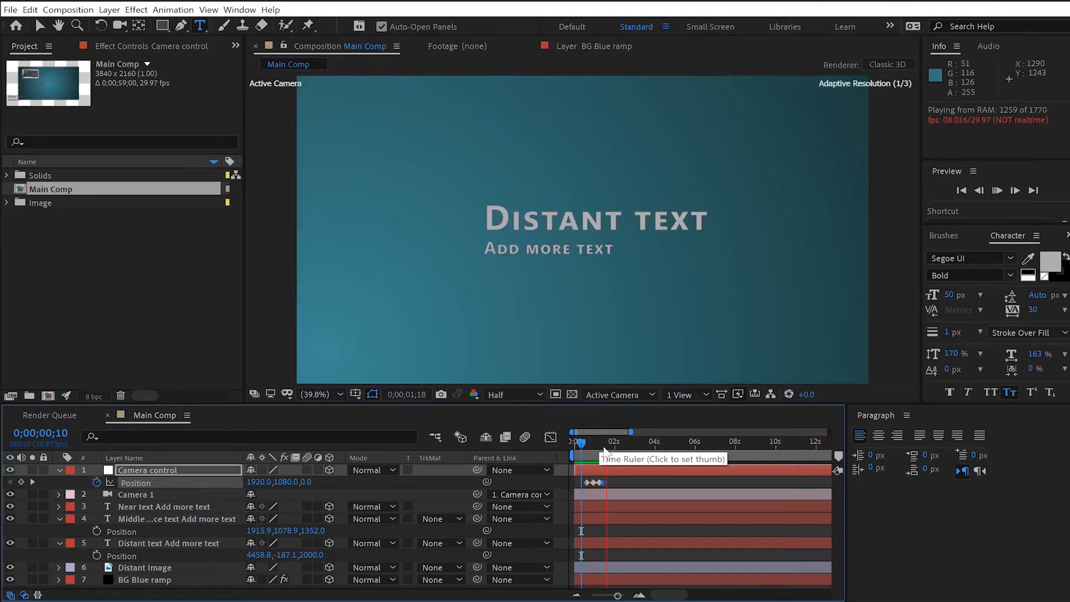
click(631, 445)
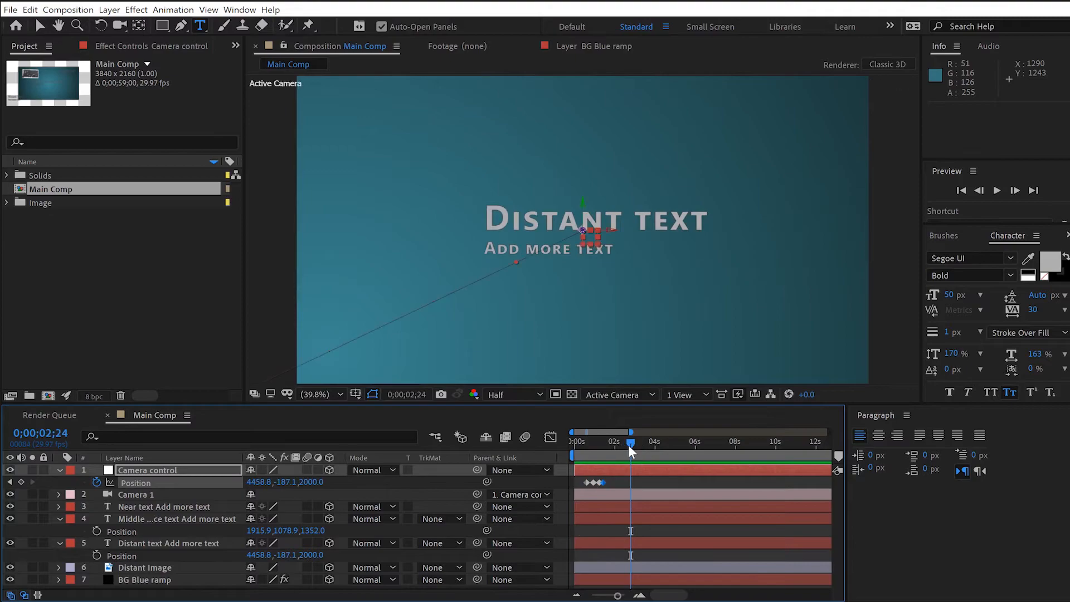
Add a holding Position keyframe to Camera control just before the two-second mark and move the current time to 0;00;02;00.
drag(629, 445, 610, 445)
click(21, 481)
drag(613, 442, 615, 442)
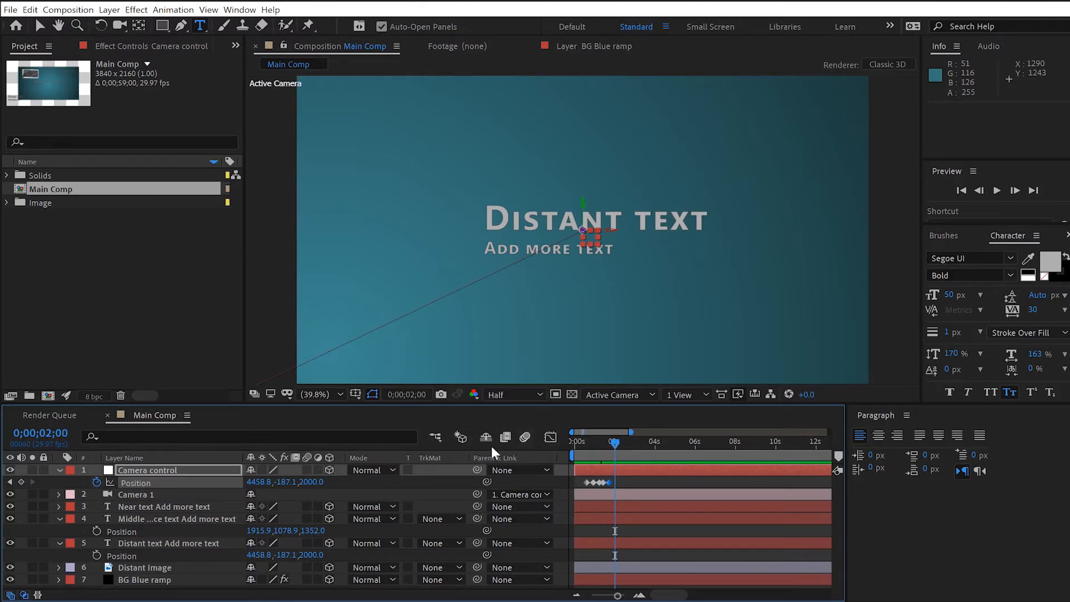
Collapse the text layers' properties and copy the Distant Image layer's Position onto Camera control's Position at 0;00;02;00.
click(59, 519)
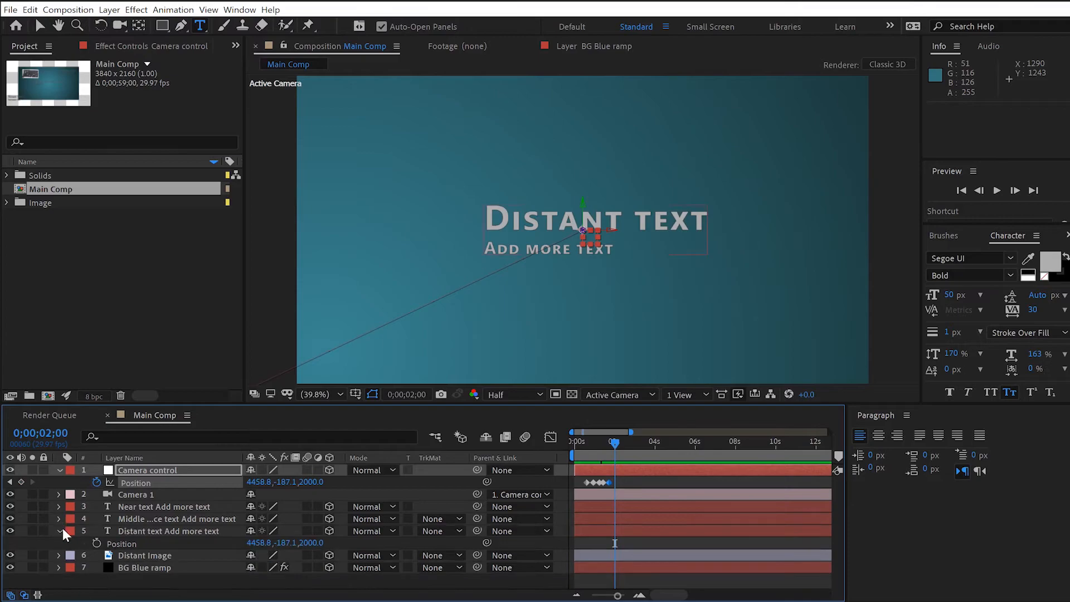
click(60, 531)
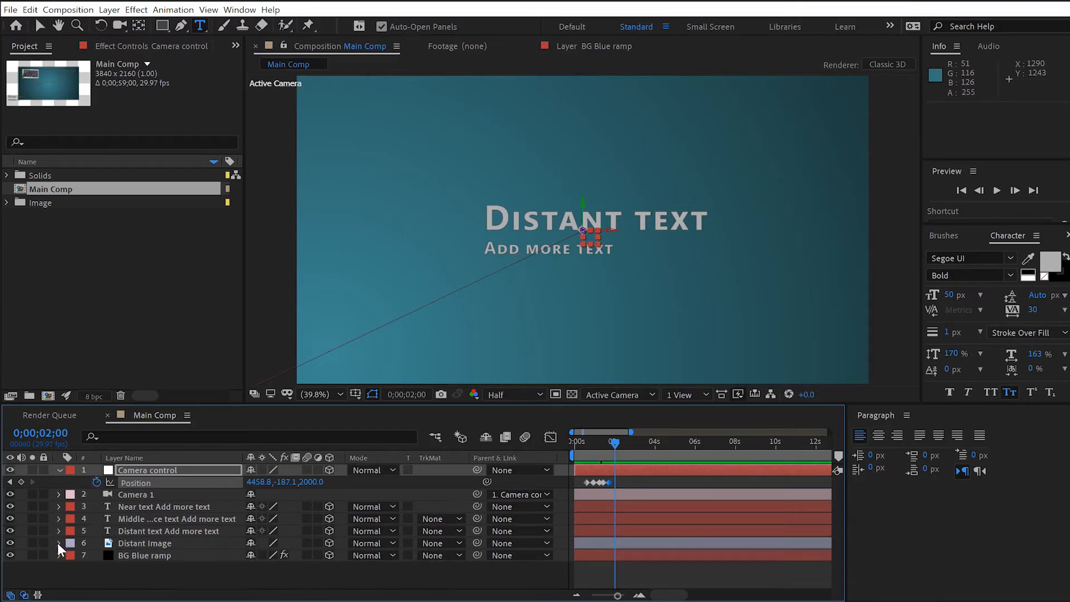
click(59, 544)
click(144, 543)
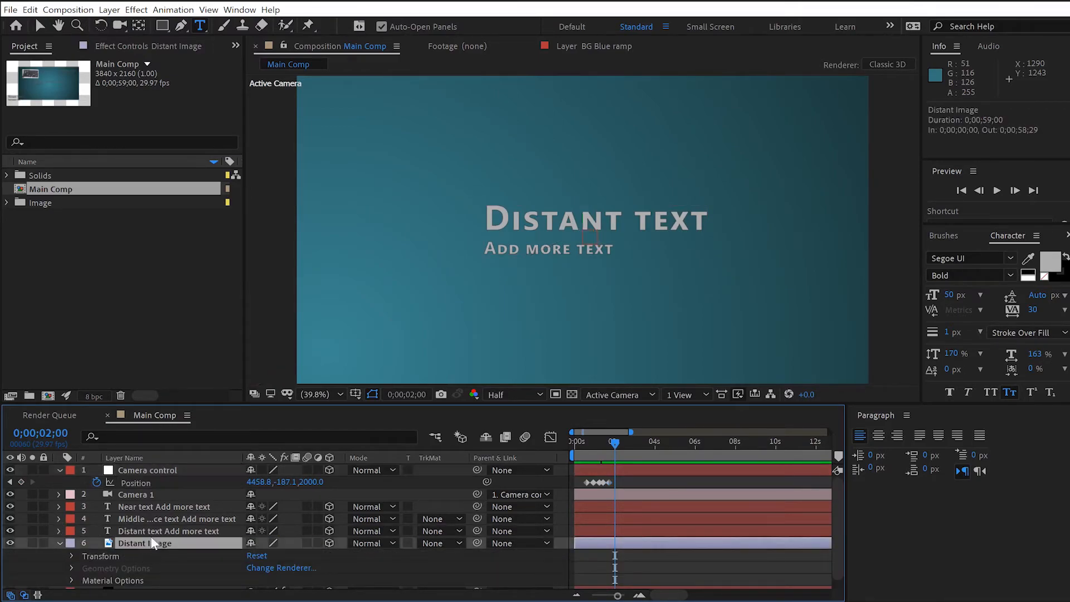
key(p)
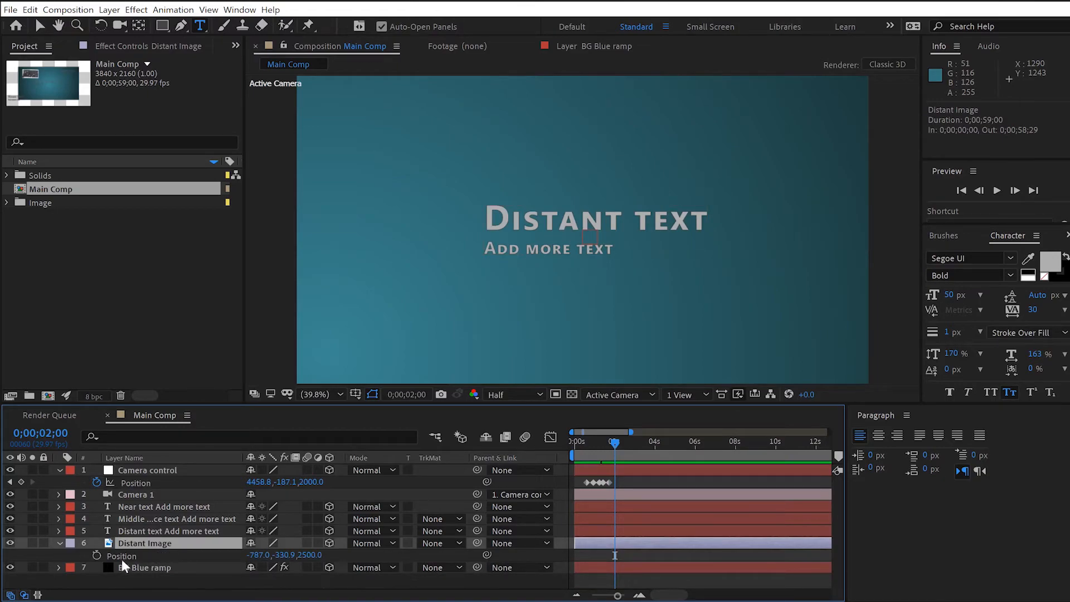
click(138, 554)
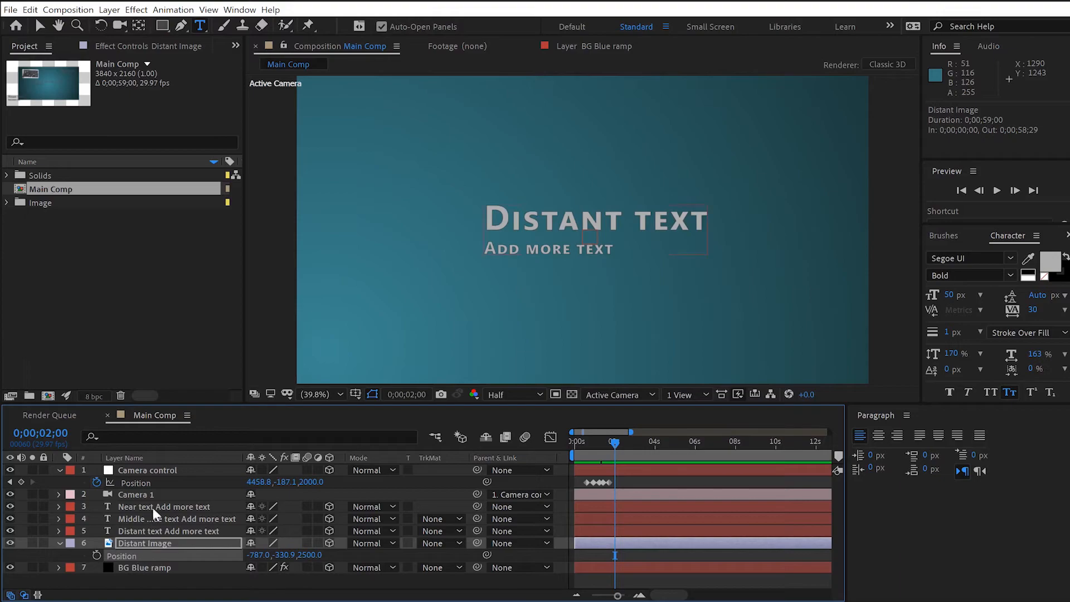
click(139, 483)
key(ctrl+v)
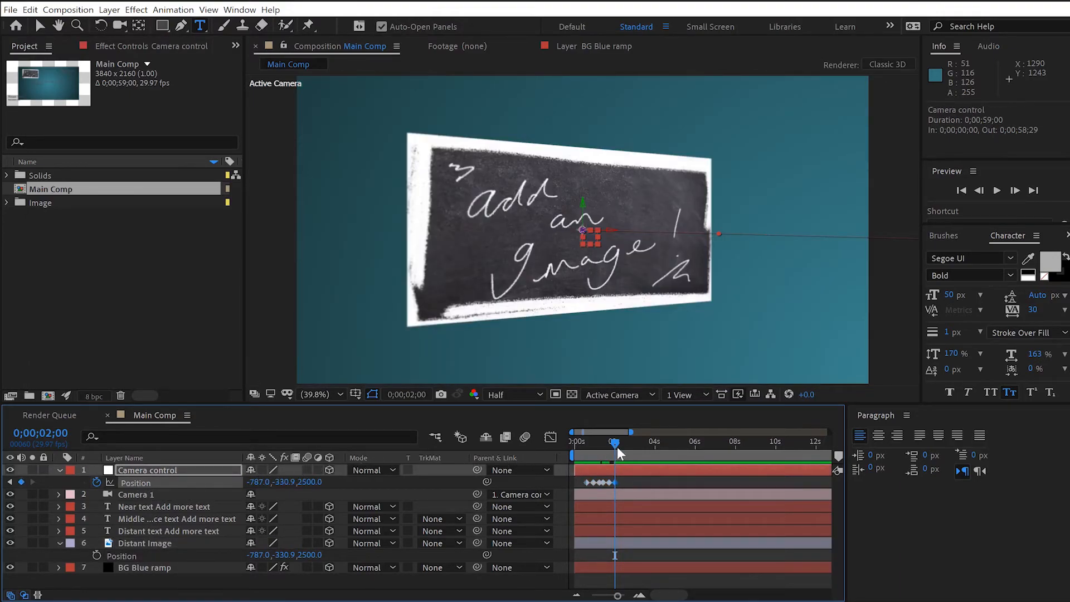
Switch the composition viewer to Custom View 1 and move the current time to 0;00;02;10 to examine the camera path.
mouse_move(613, 441)
mouse_down()
mouse_move(587, 443)
mouse_move(625, 452)
mouse_up()
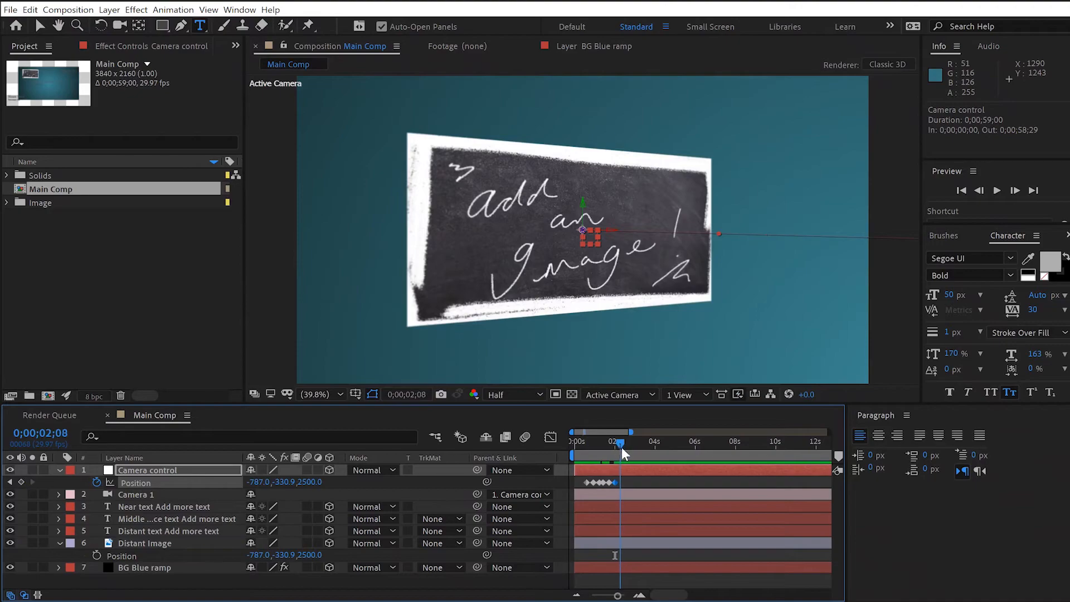
click(653, 395)
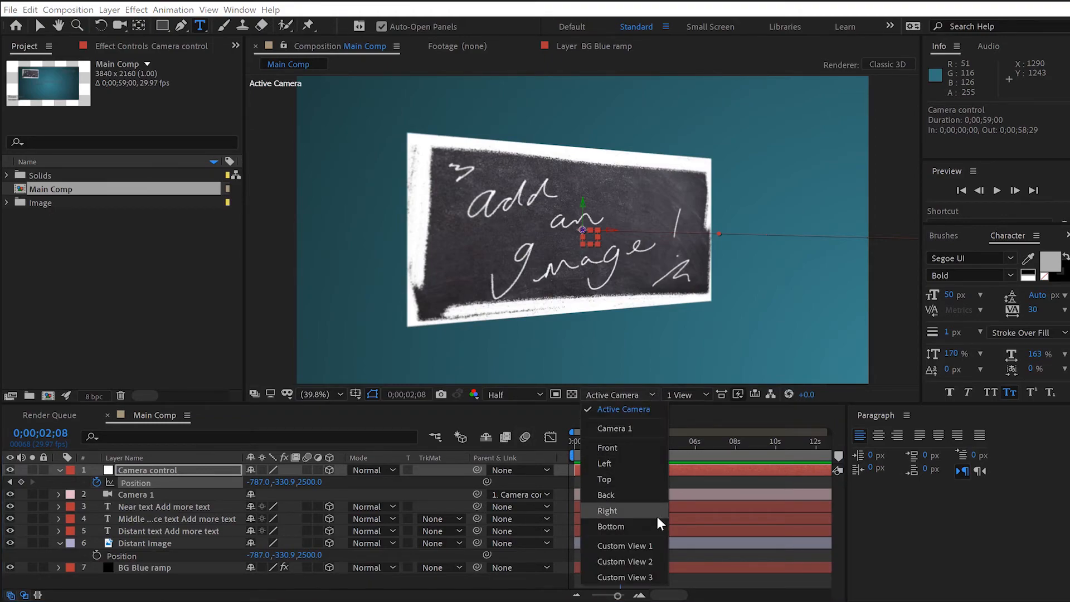
click(642, 545)
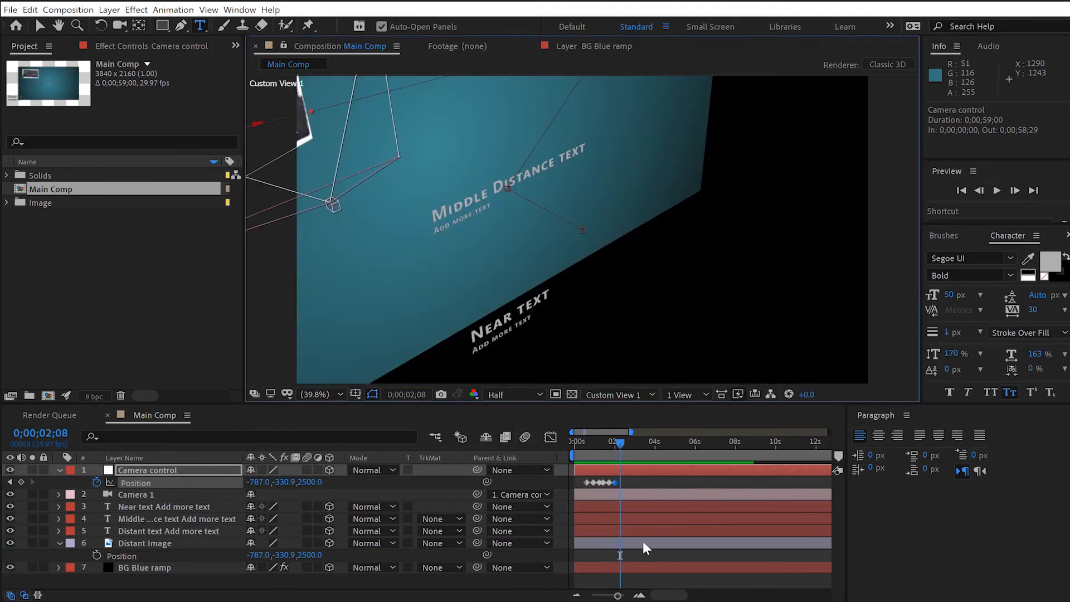
mouse_move(617, 442)
mouse_down()
mouse_move(575, 449)
mouse_move(621, 446)
mouse_up()
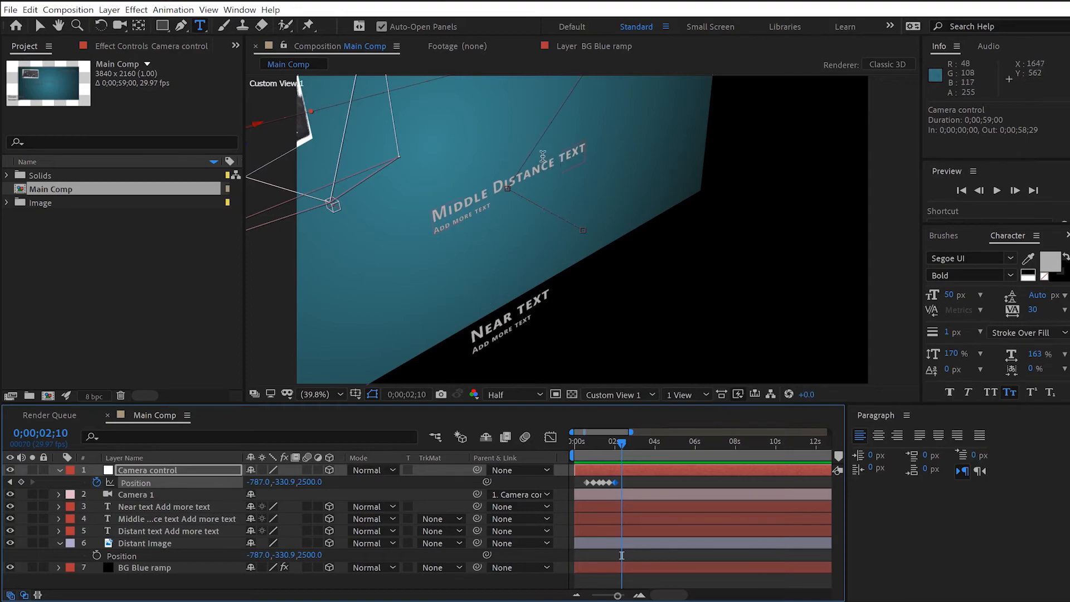
Examine the camera path through Custom View 2 and Custom View 3 while scrubbing the current time back to 0;00;00;00.
click(652, 395)
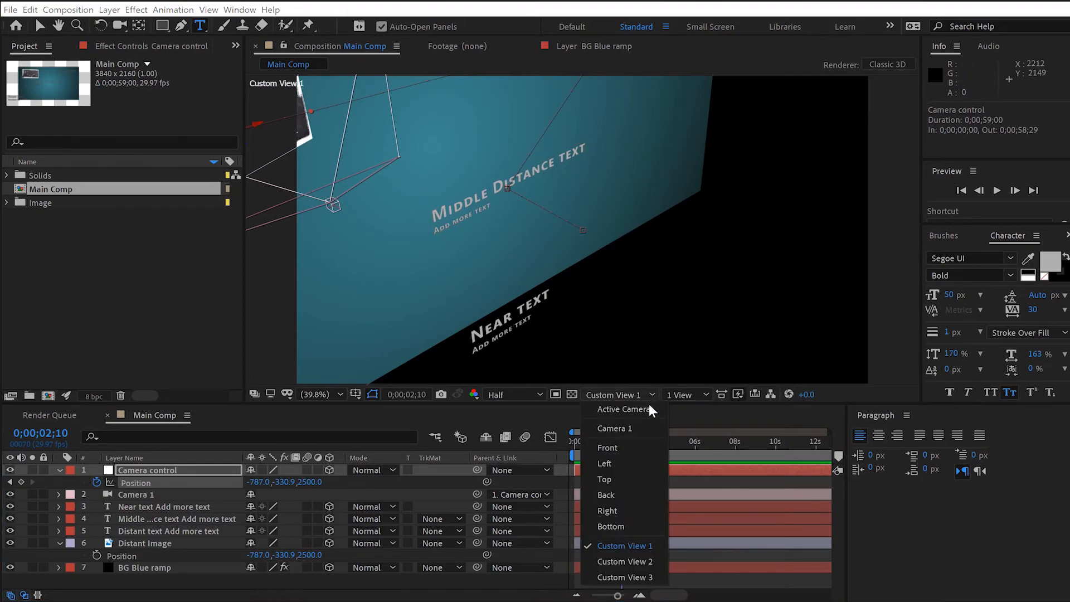
click(634, 557)
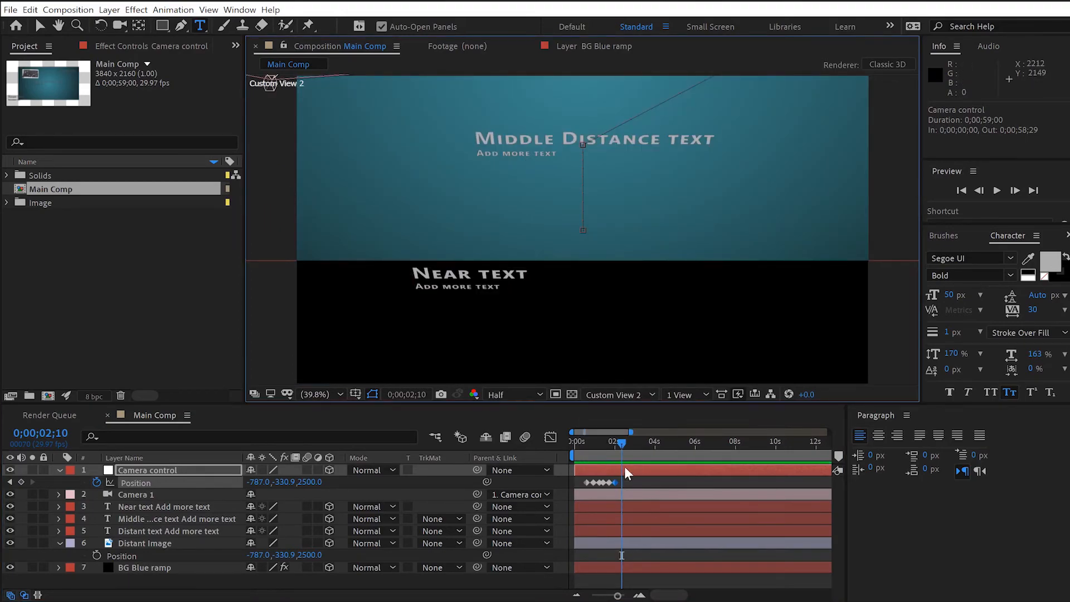
drag(622, 441, 584, 442)
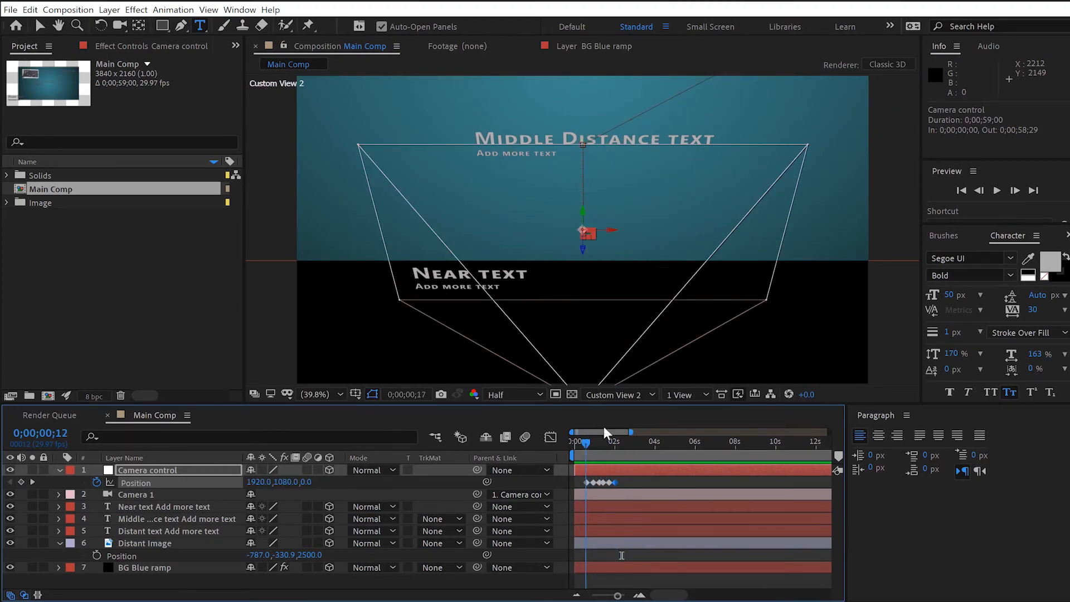
click(650, 395)
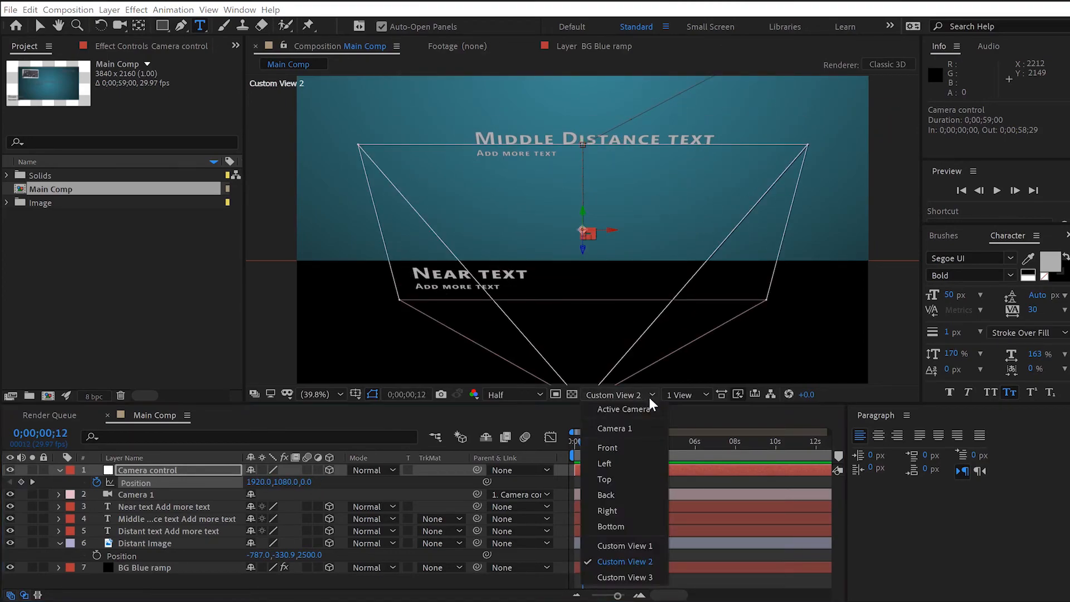
click(636, 569)
mouse_move(585, 443)
mouse_down()
mouse_move(625, 444)
mouse_move(565, 442)
mouse_up()
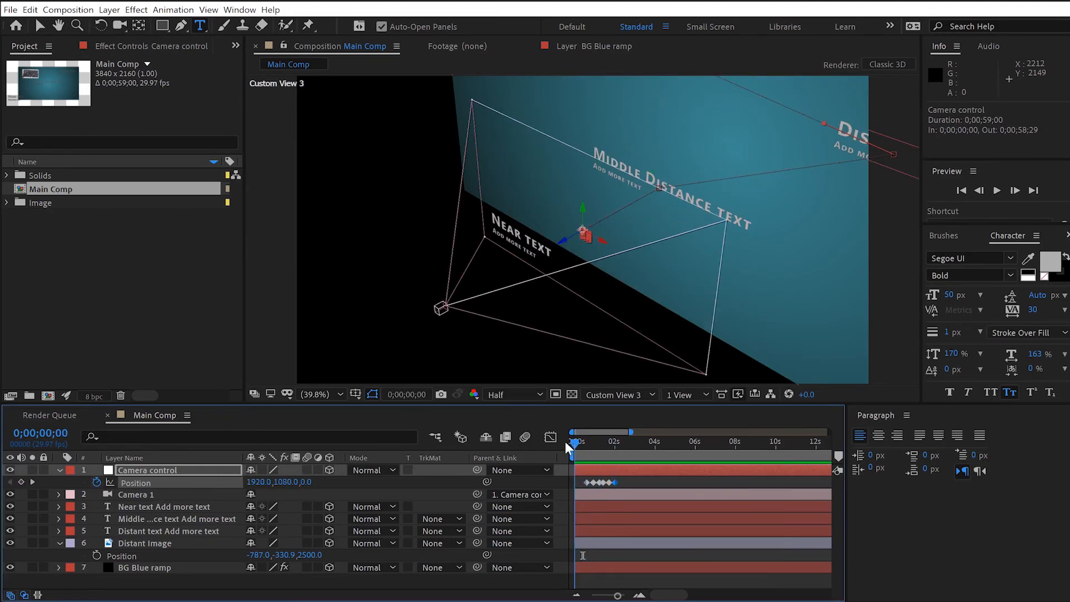
Collapse the Camera control and Distant Image layers' properties and return the composition viewer to Active Camera.
click(59, 470)
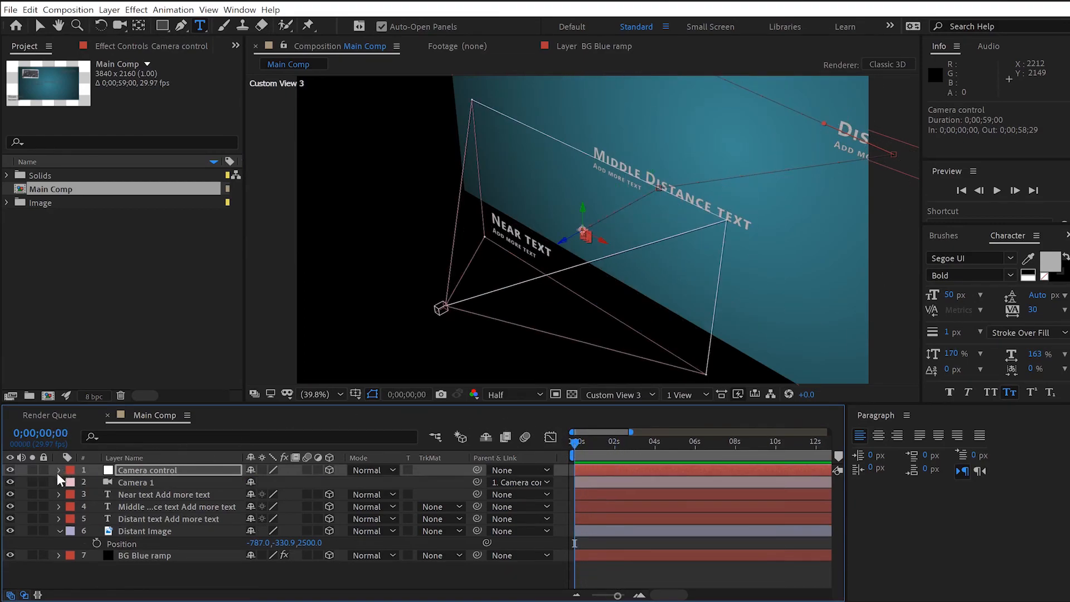
click(60, 530)
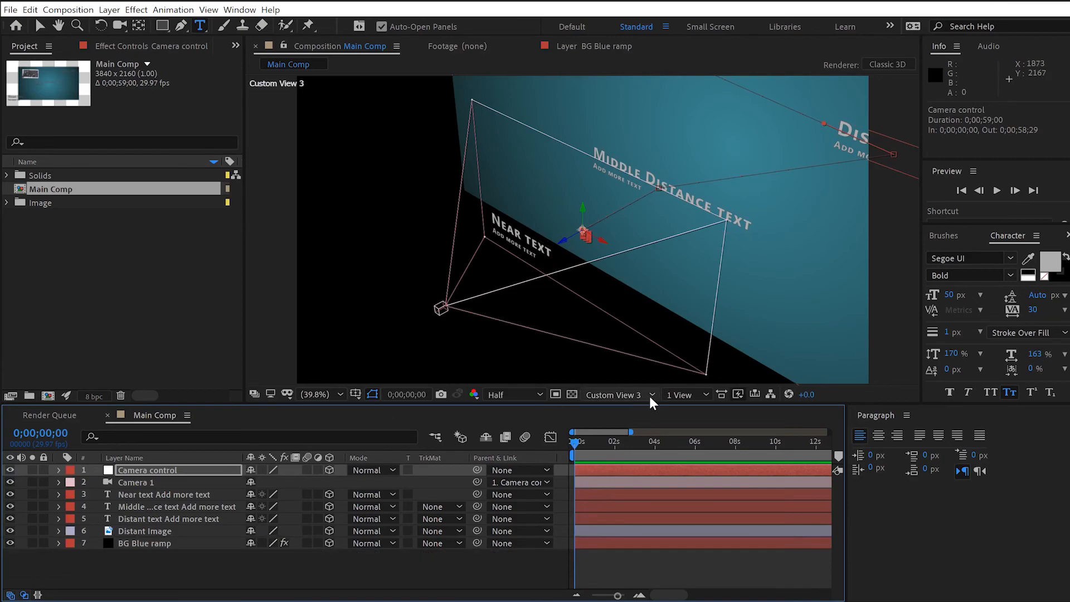
click(653, 395)
click(627, 410)
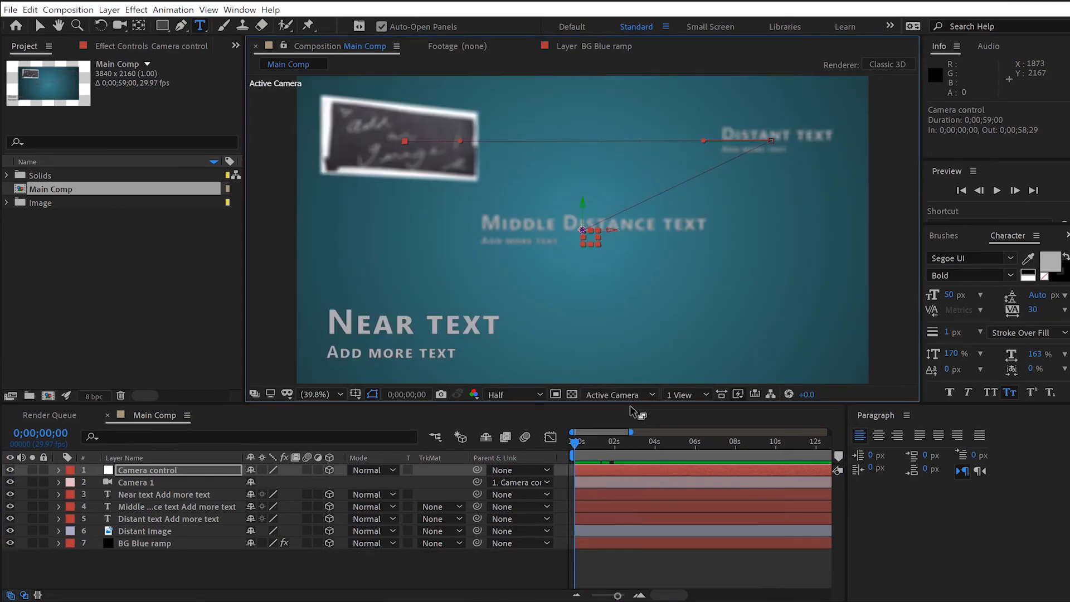